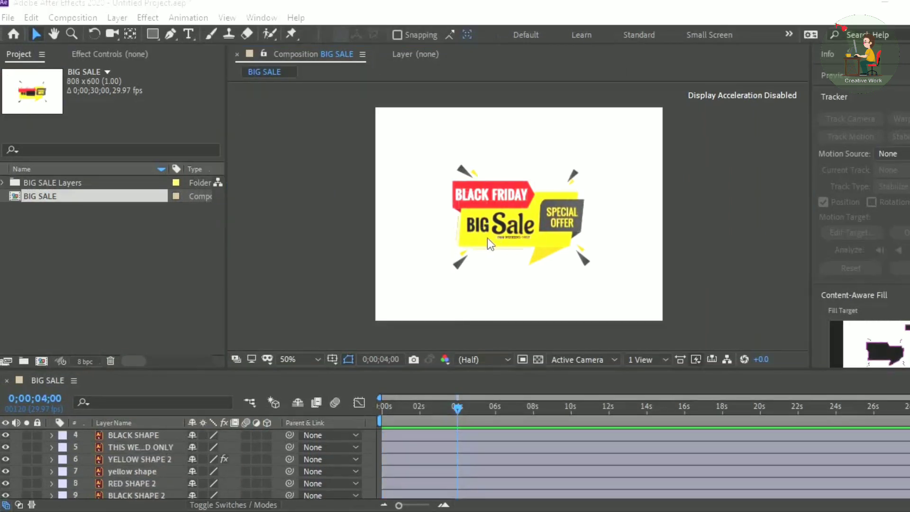
# - Solo the YELLOW SHAPE 2 layer and open the Squash and Stretch Free panel, placing it clear of the composition view
pyautogui.click(137, 459)
pyautogui.click(27, 458)
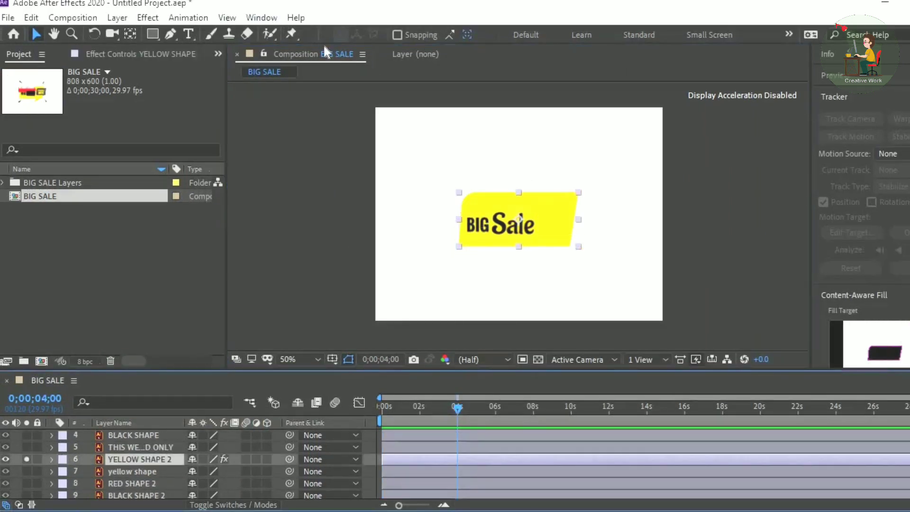
pyautogui.click(261, 17)
pyautogui.moveTo(333, 87)
pyautogui.click(609, 149)
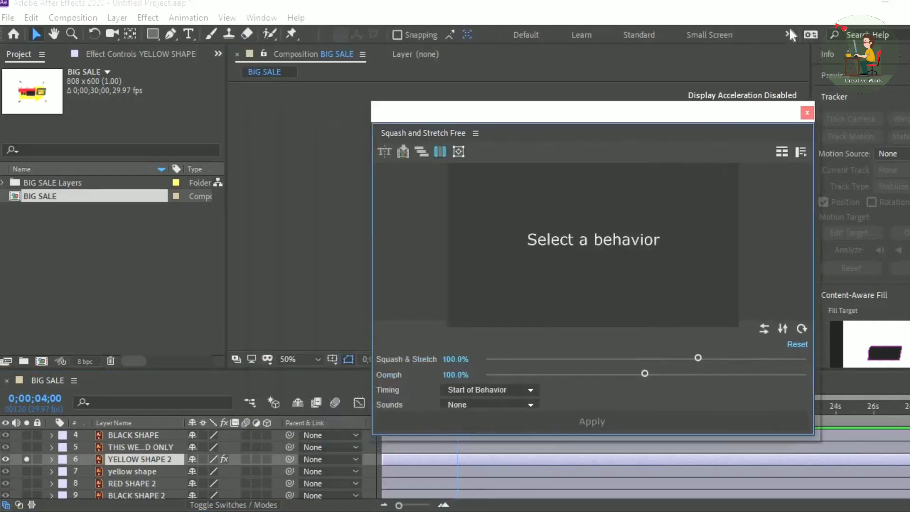
pyautogui.moveTo(465, 112); pyautogui.dragTo(755, 36)
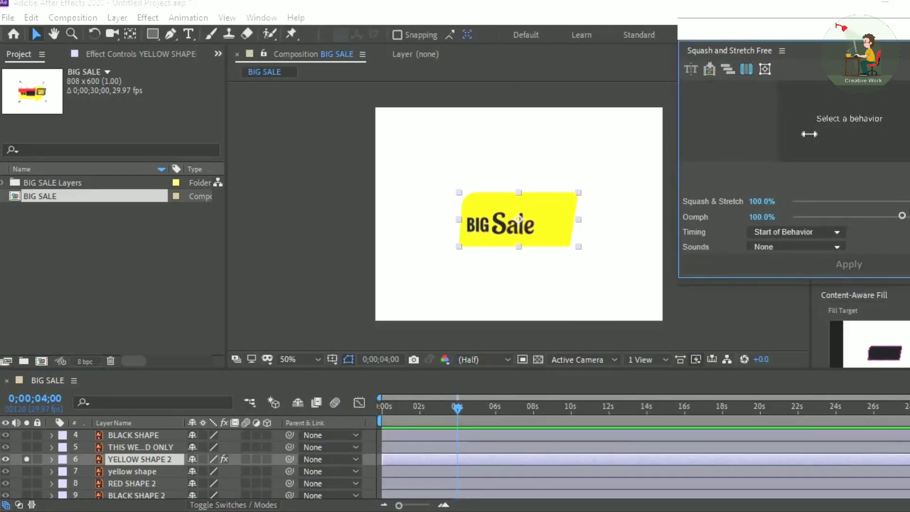
# - Apply the Throw behavior to YELLOW SHAPE 2 with End of Behavior timing at 0;00;04;15 and preview it from the start
pyautogui.click(808, 134)
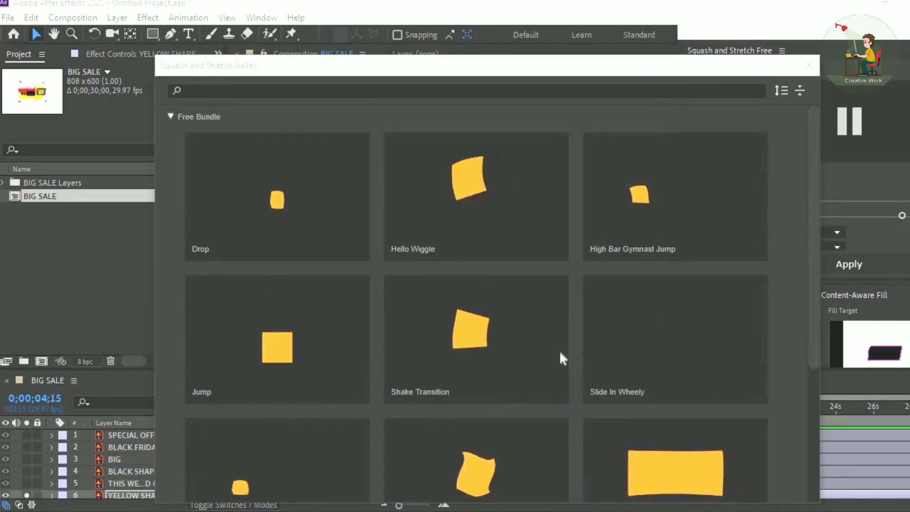
pyautogui.scroll(-5, 559, 350)
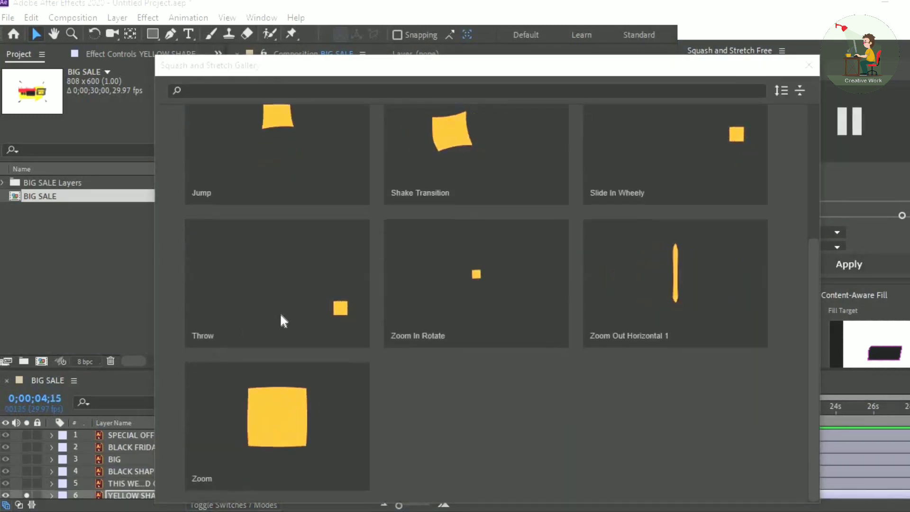
pyautogui.click(281, 321)
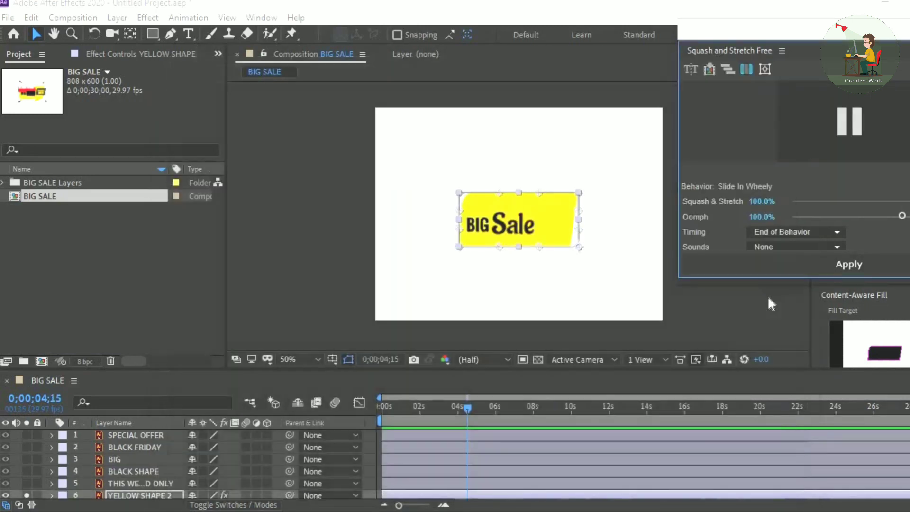
pyautogui.click(787, 267)
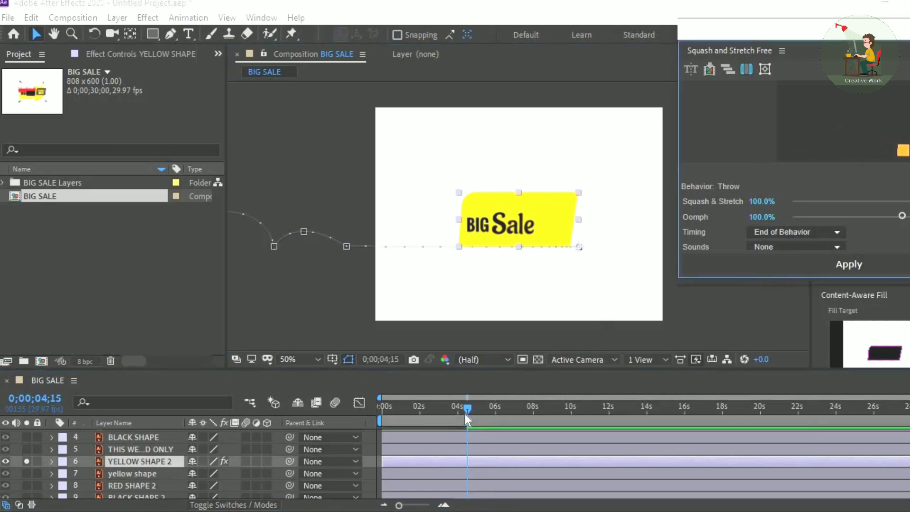
pyautogui.moveTo(467, 409); pyautogui.dragTo(361, 419)
pyautogui.press('space')
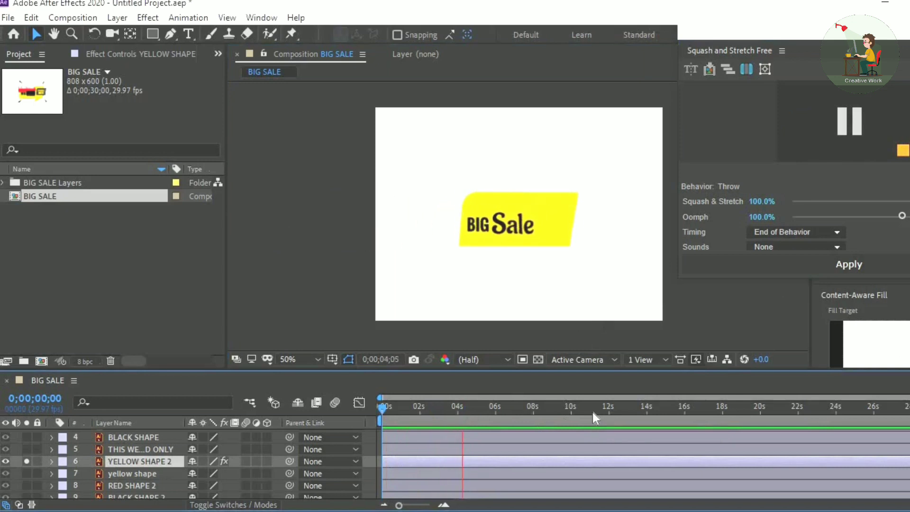
# - Reveal the YELLOW SHAPE 2 keyframes, shift them all to begin at 0 s, and preview the animation
pyautogui.press('u')
pyautogui.scroll(-8, 382, 481)
pyautogui.moveTo(491, 476)
pyautogui.mouseDown()
pyautogui.moveTo(359, 475)
pyautogui.moveTo(381, 481)
pyautogui.moveTo(399, 470)
pyautogui.mouseUp()
pyautogui.scroll(4, 359, 475)
pyautogui.moveTo(462, 408); pyautogui.dragTo(379, 407)
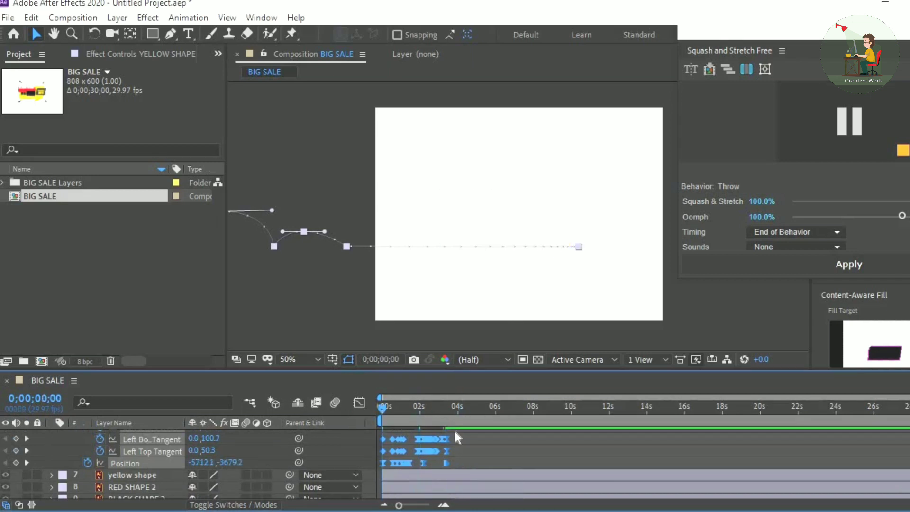
pyautogui.press('space')
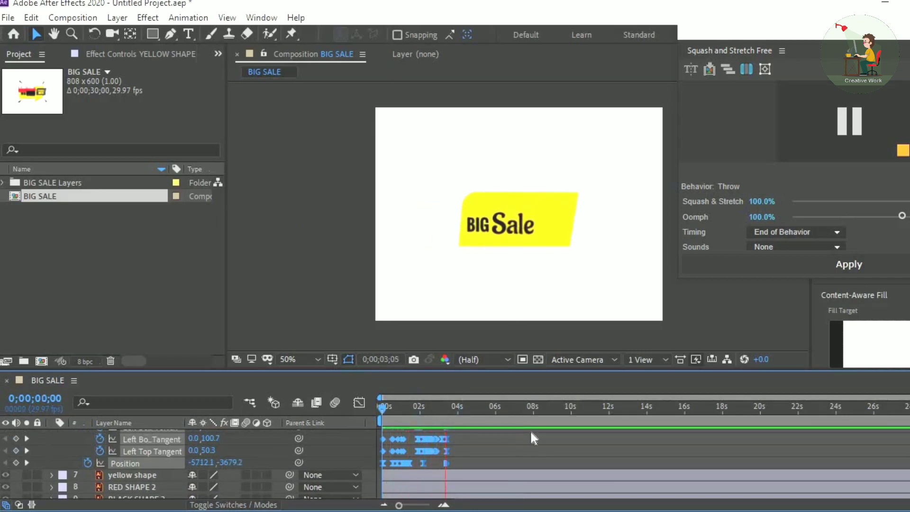
pyautogui.press('space')
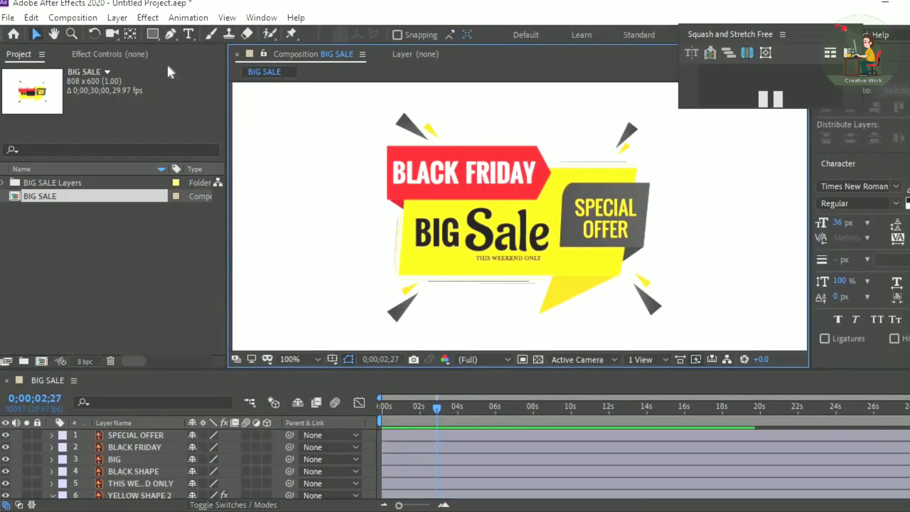
# - Add a text layer reading "THIS WEEKEND ONLY" and move it down to the yellow banner's lower edge
pyautogui.click(188, 34)
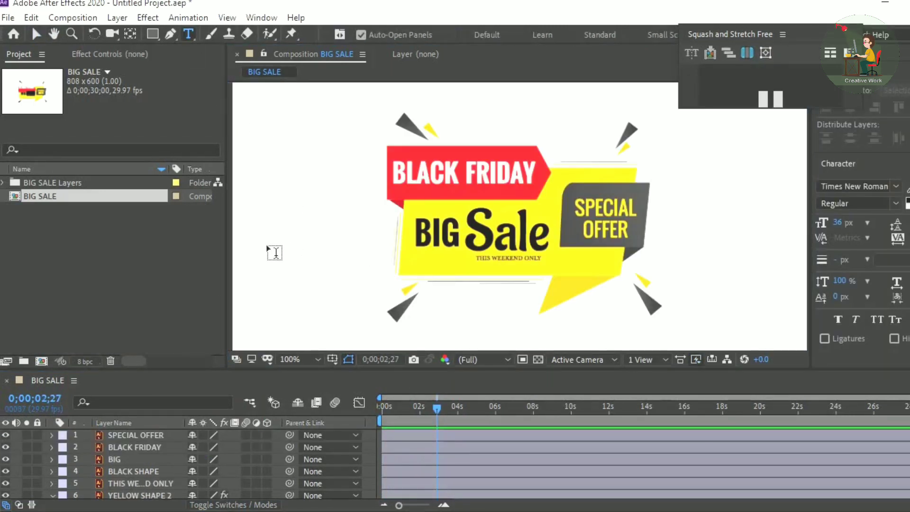
pyautogui.click(268, 247)
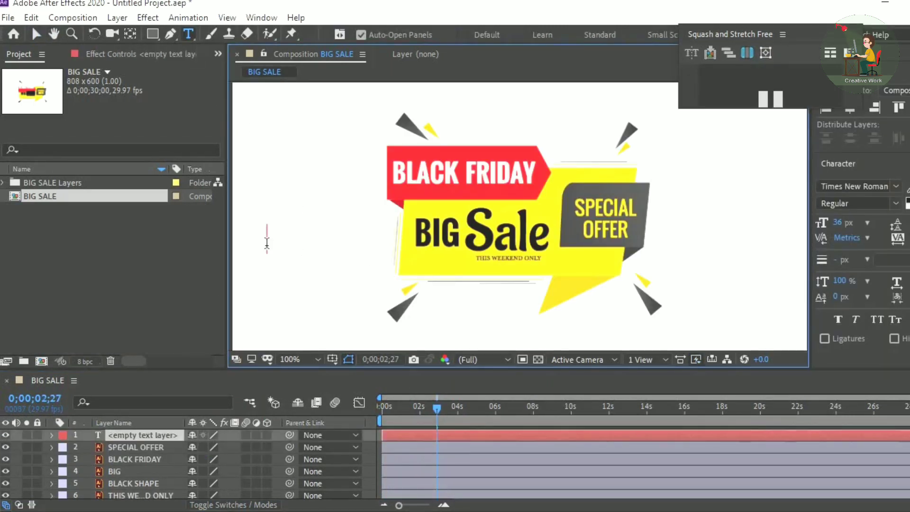
pyautogui.write('THIS WEE')
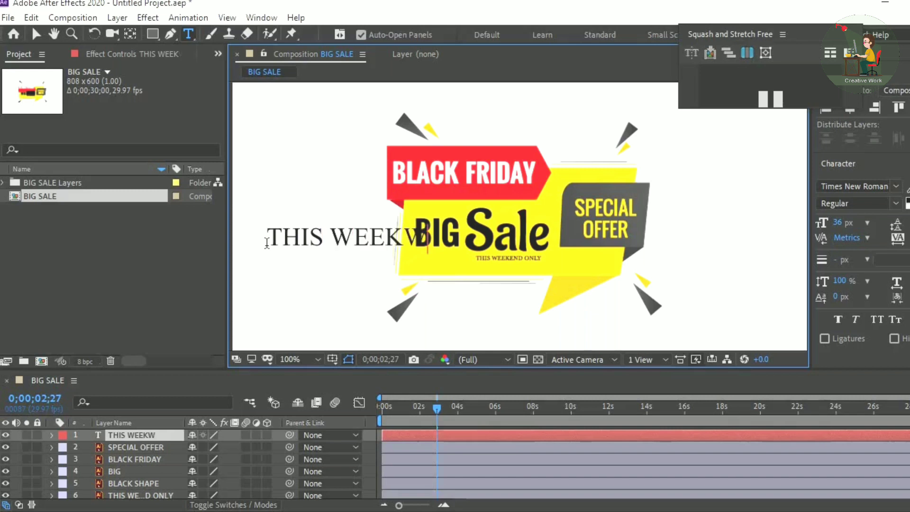
pyautogui.write('KEND ONLY')
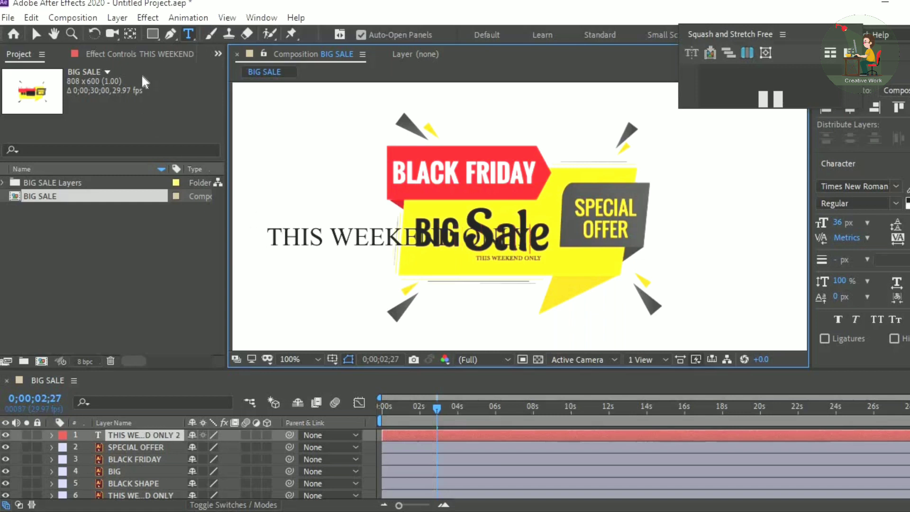
pyautogui.click(36, 35)
pyautogui.moveTo(477, 244); pyautogui.dragTo(465, 283)
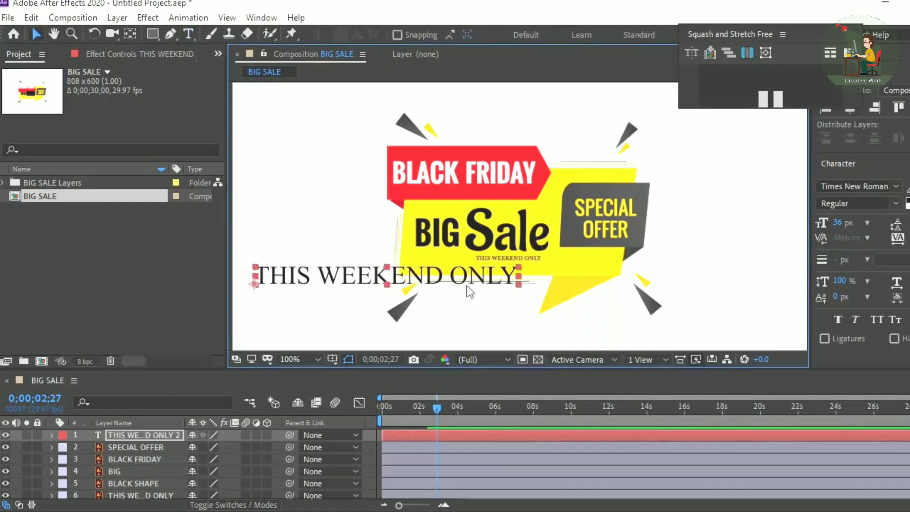
# - Set the new text to Playfair Display at 10 px and place it directly beneath the original small caption
pyautogui.click(840, 223)
pyautogui.scroll(-4, 840, 222)
pyautogui.scroll(-12, 840, 222)
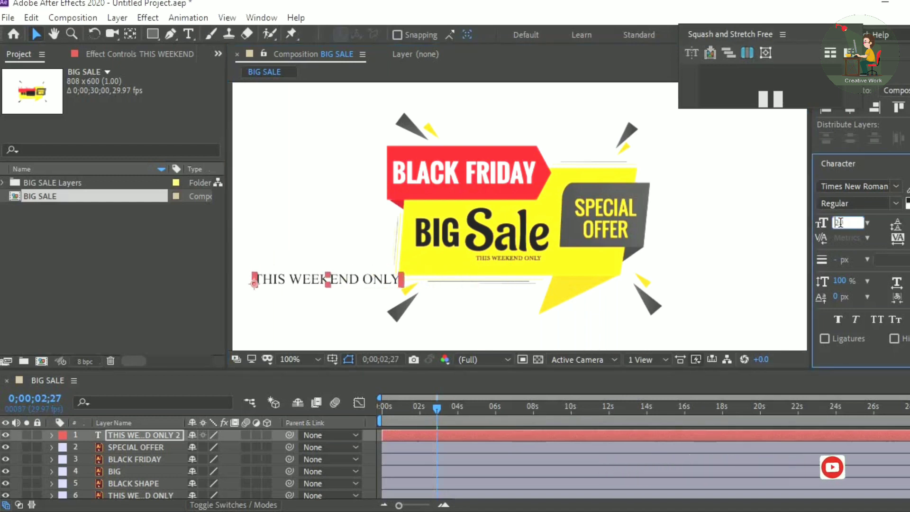
pyautogui.scroll(-7, 838, 222)
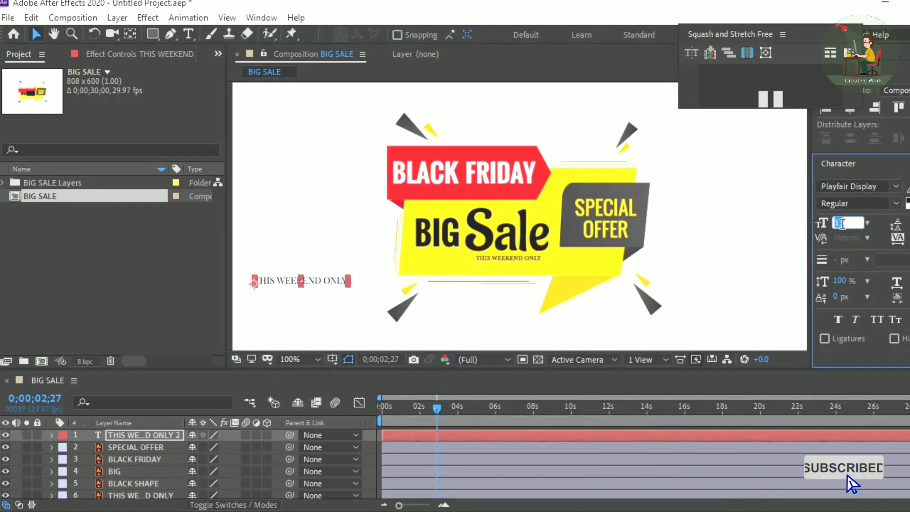
pyautogui.scroll(-3, 845, 222)
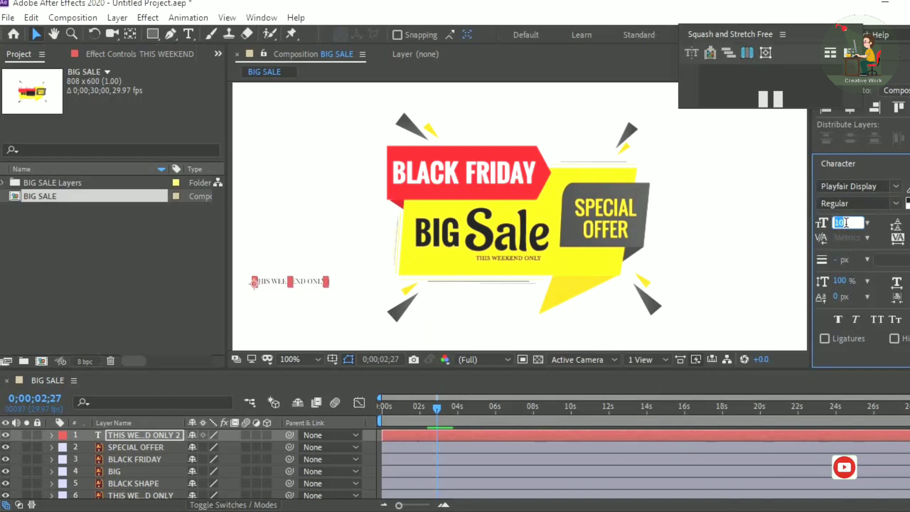
pyautogui.moveTo(257, 284); pyautogui.dragTo(475, 270)
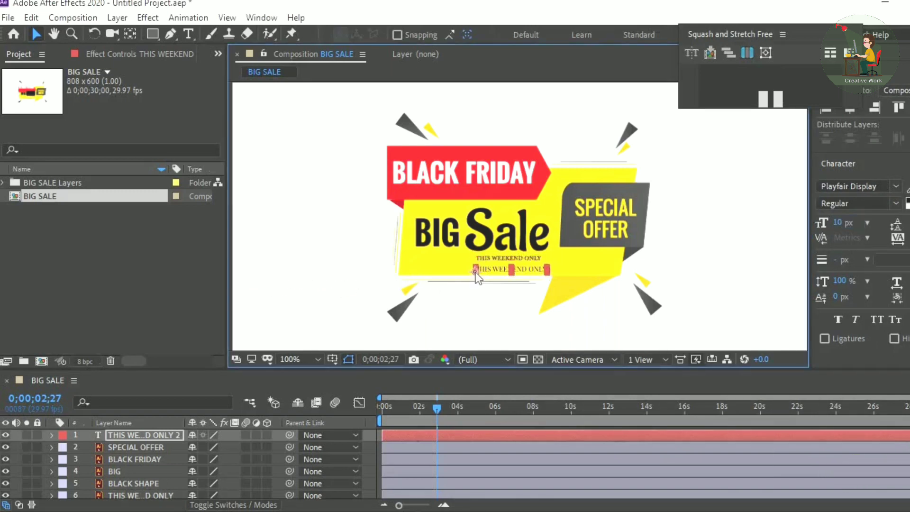
# - Change the new THIS WEEKEND ONLY text's font style to Bold
pyautogui.click(744, 308)
pyautogui.click(527, 269)
pyautogui.click(896, 204)
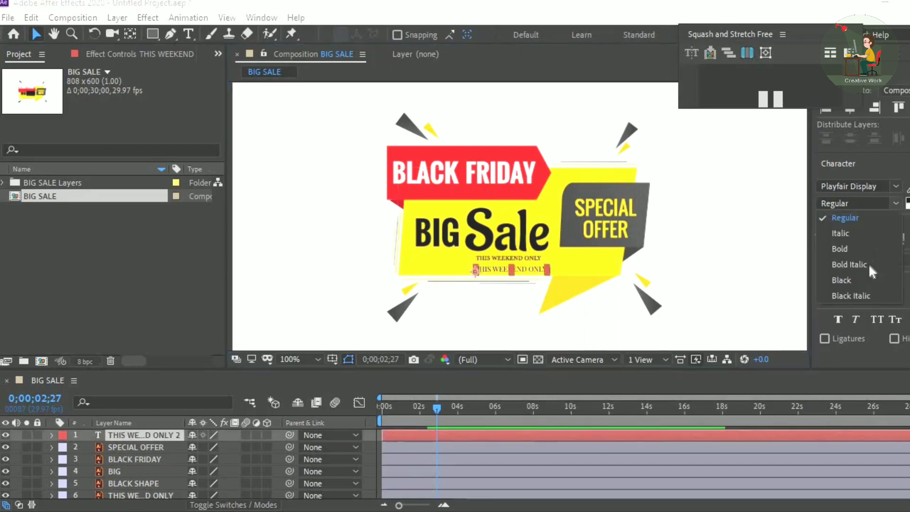
pyautogui.click(859, 247)
pyautogui.click(746, 264)
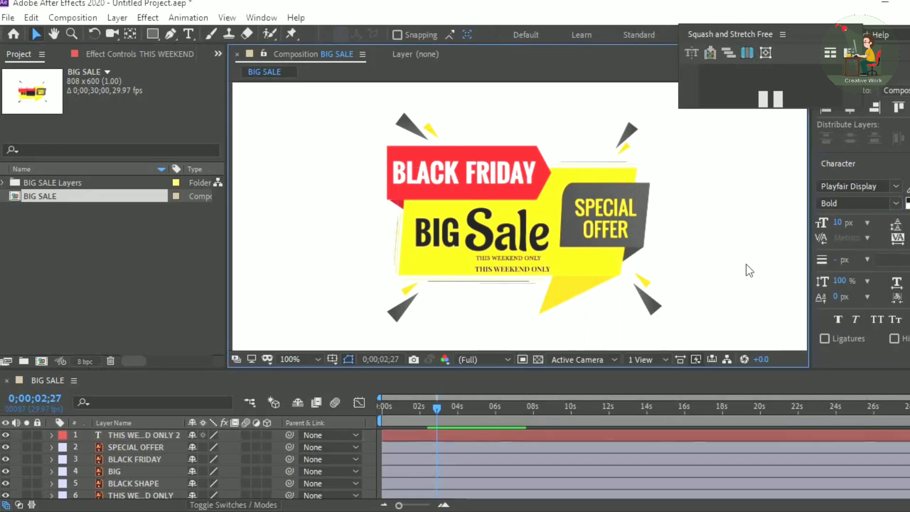
# - Delete the original THIS WEEKEND ONLY artwork layer above the new text
pyautogui.click(503, 260)
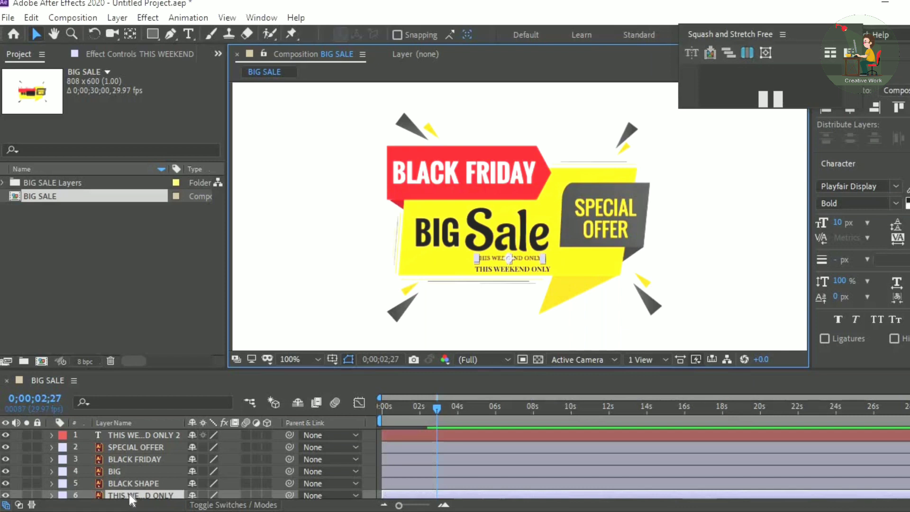
pyautogui.scroll(-3, 133, 497)
pyautogui.press('Delete')
# - Reduce the new caption's font size to 9 px and move it up, roughly centred under the BIG Sale lettering
pyautogui.click(503, 274)
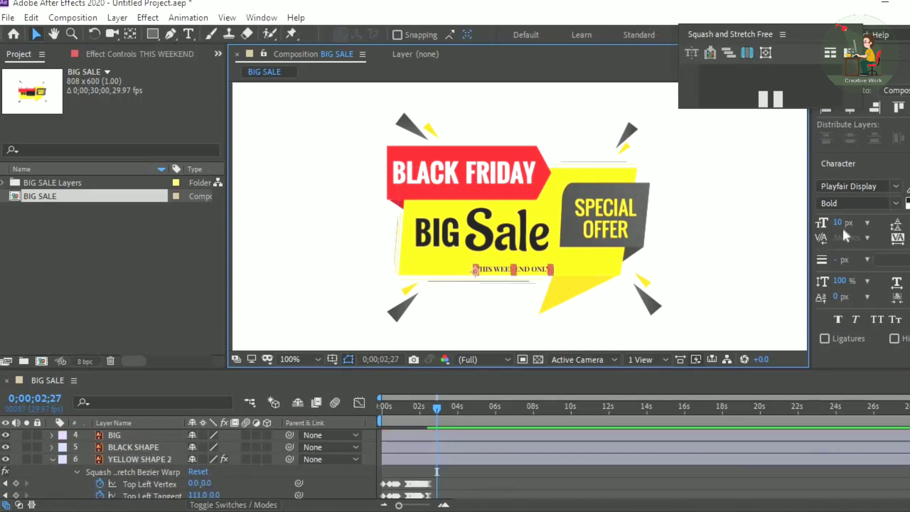
pyautogui.click(838, 223)
pyautogui.press('Down')
pyautogui.click(473, 270)
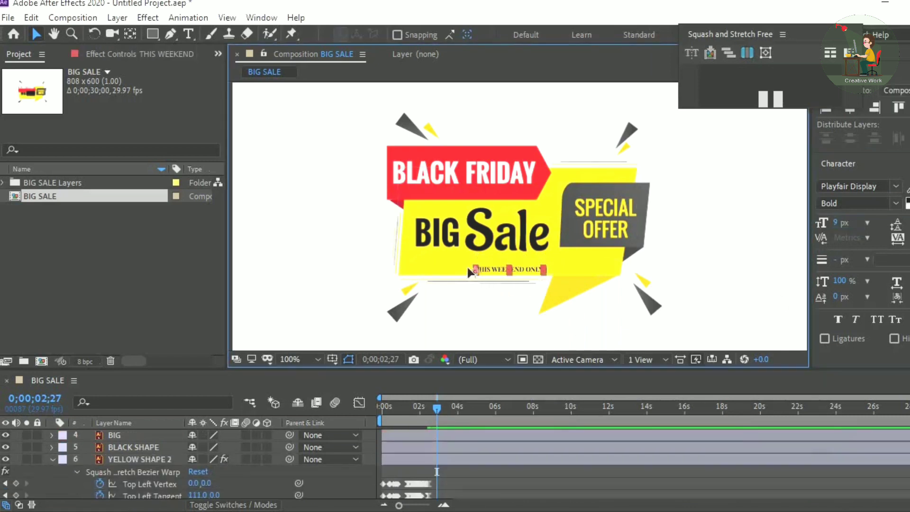
pyautogui.moveTo(470, 272); pyautogui.dragTo(465, 268)
pyautogui.click(649, 328)
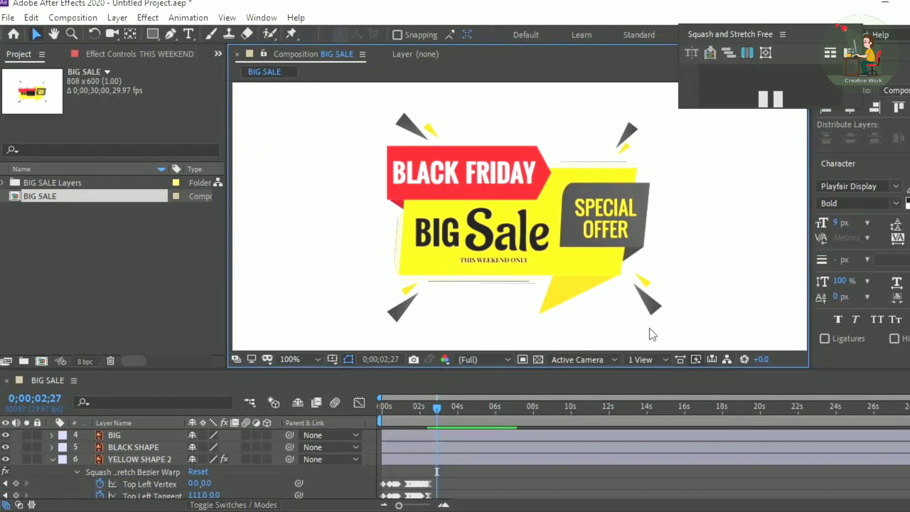
# - Search the effects and presets for "fade up" and apply the first Fade Up text preset to the caption at 0;00;02;27
pyautogui.click(855, 315)
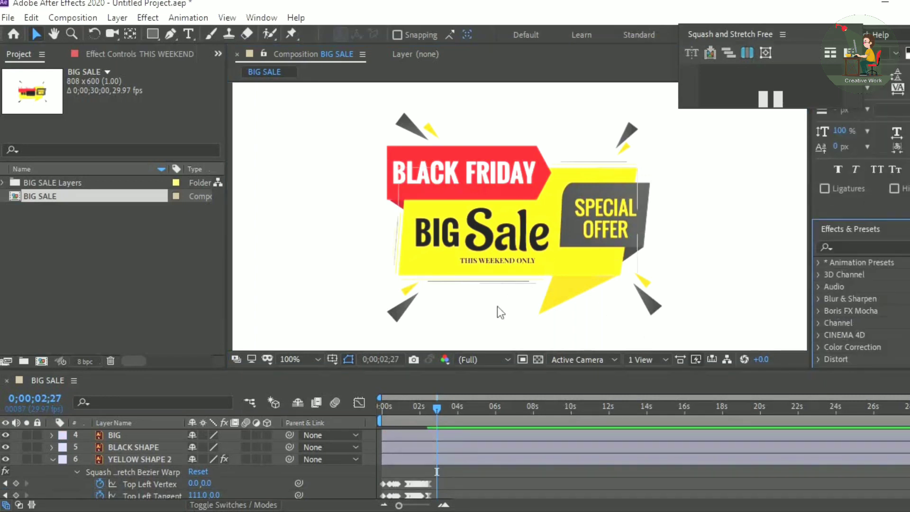
pyautogui.click(854, 249)
pyautogui.write('f')
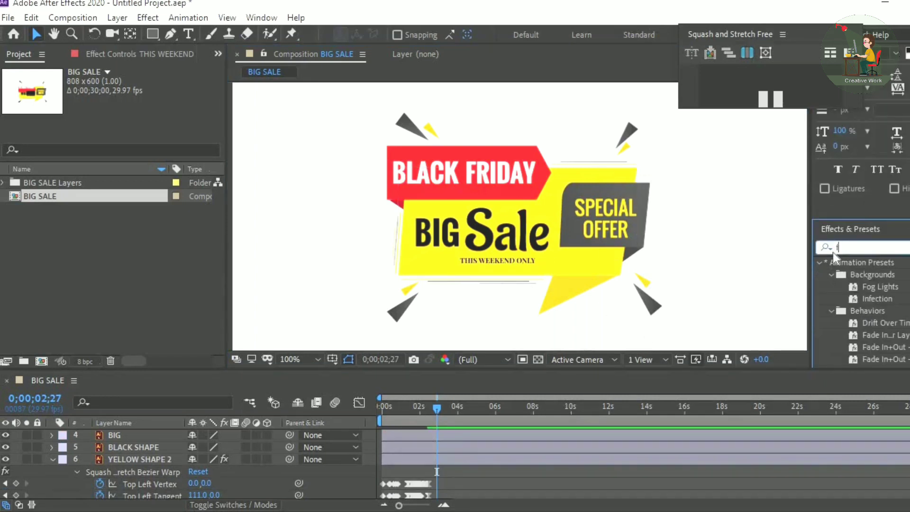
pyautogui.write('ade up')
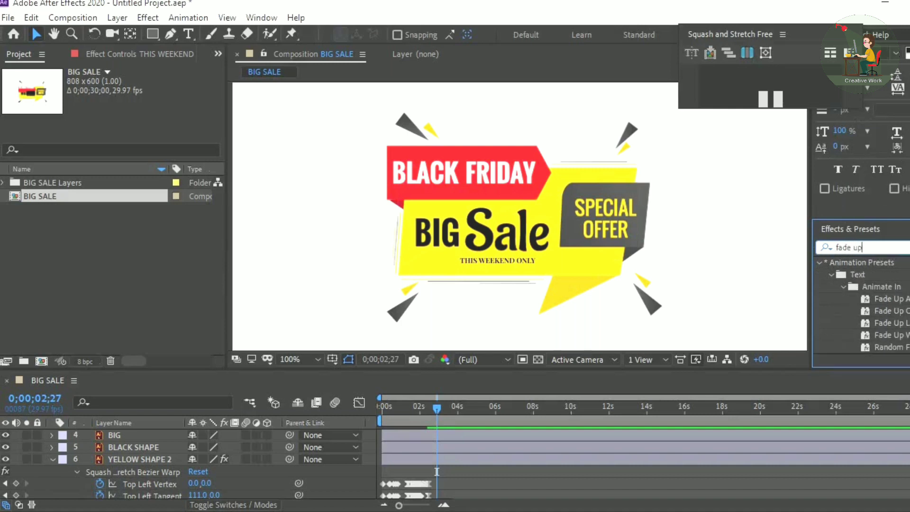
pyautogui.doubleClick(887, 300)
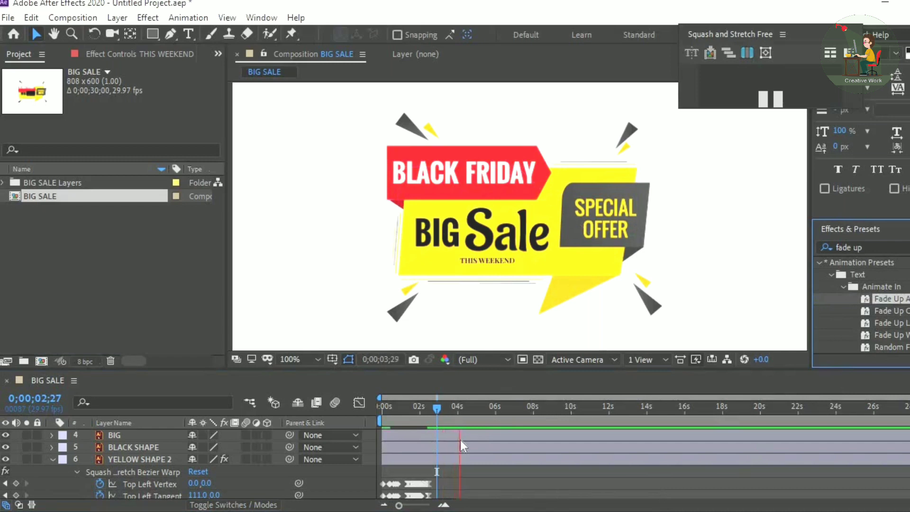
# - Reveal the caption's Offset keyframes and move the current time to YELLOW SHAPE 2's last keyframe at 0;00;02;13
pyautogui.click(148, 435)
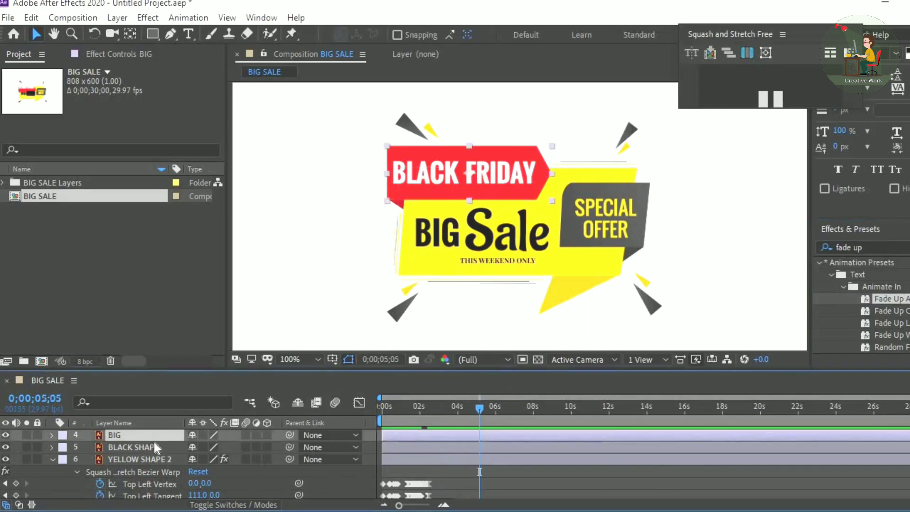
pyautogui.scroll(2, 155, 442)
pyautogui.click(168, 433)
pyautogui.press('u')
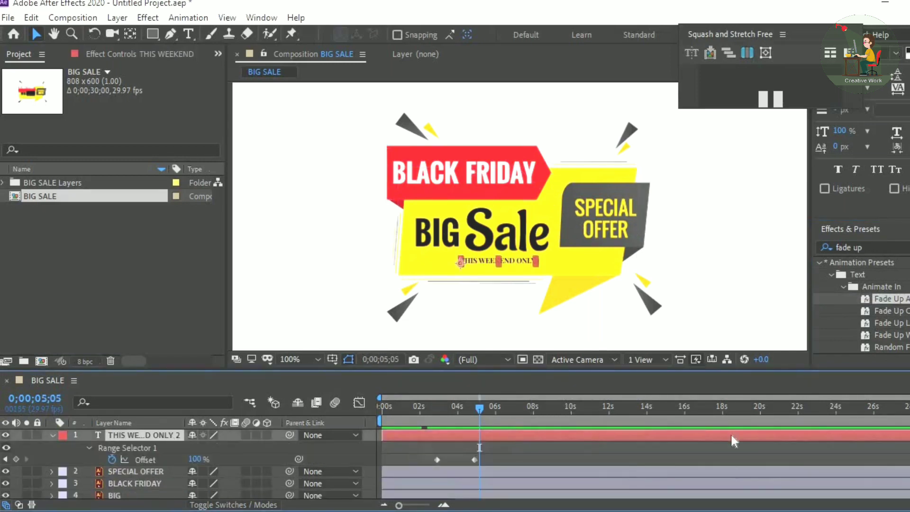
pyautogui.scroll(-5, 142, 465)
pyautogui.scroll(1, 142, 464)
pyautogui.click(5, 442)
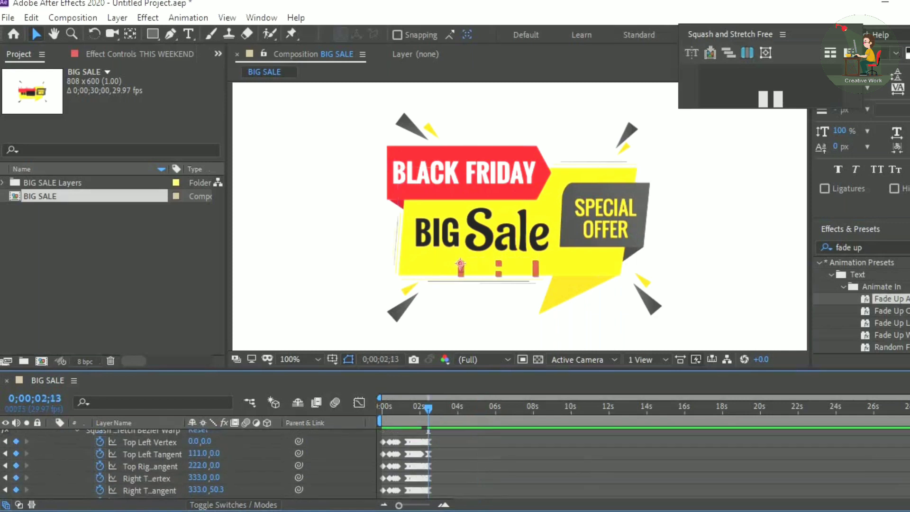
# - Retime the caption's Offset keyframes to start at 0;00;02;13 and end shortly before 4 s, and preview from 0;00;01;00
pyautogui.scroll(5, 142, 464)
pyautogui.moveTo(505, 450); pyautogui.dragTo(452, 463)
pyautogui.click(469, 462)
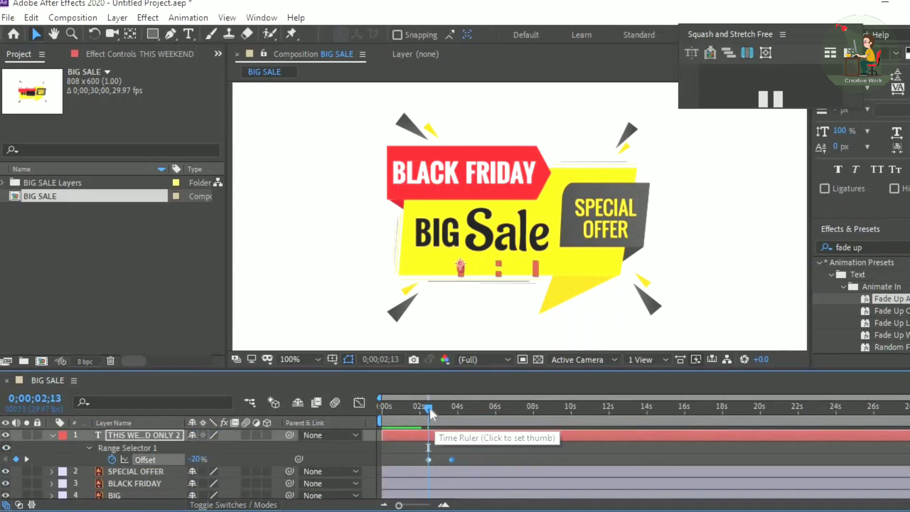
pyautogui.moveTo(428, 410); pyautogui.dragTo(401, 410)
pyautogui.press('space')
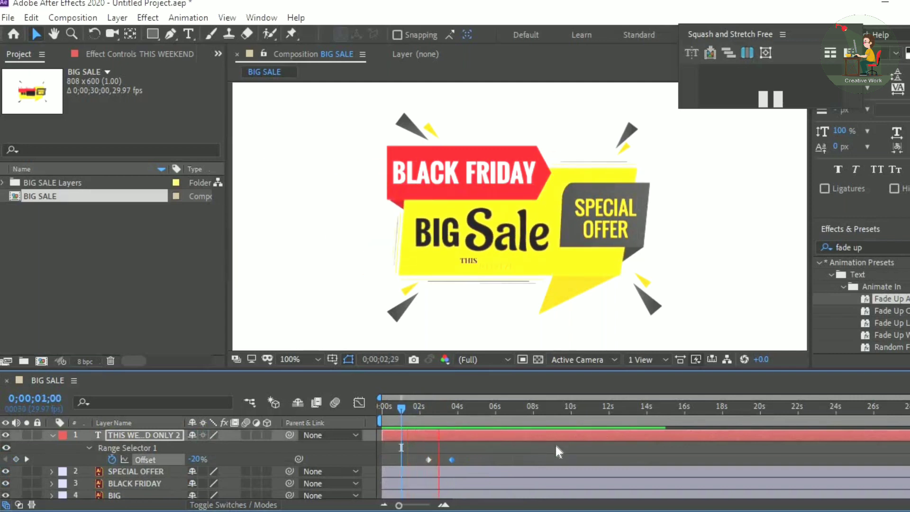
# - Try to apply an easing keyframe assistant to the caption's two Offset keyframes
pyautogui.moveTo(476, 452); pyautogui.dragTo(408, 470)
pyautogui.rightClick(452, 458)
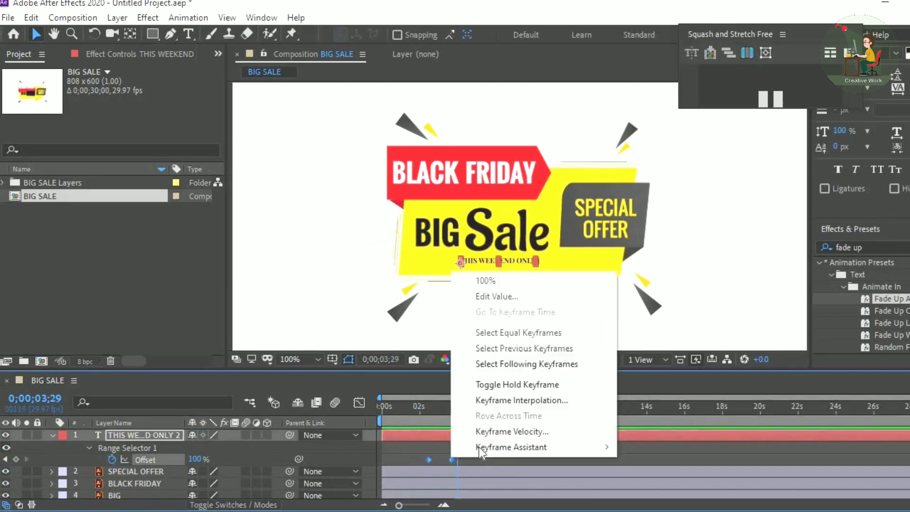
pyautogui.moveTo(495, 446)
pyautogui.click(630, 368)
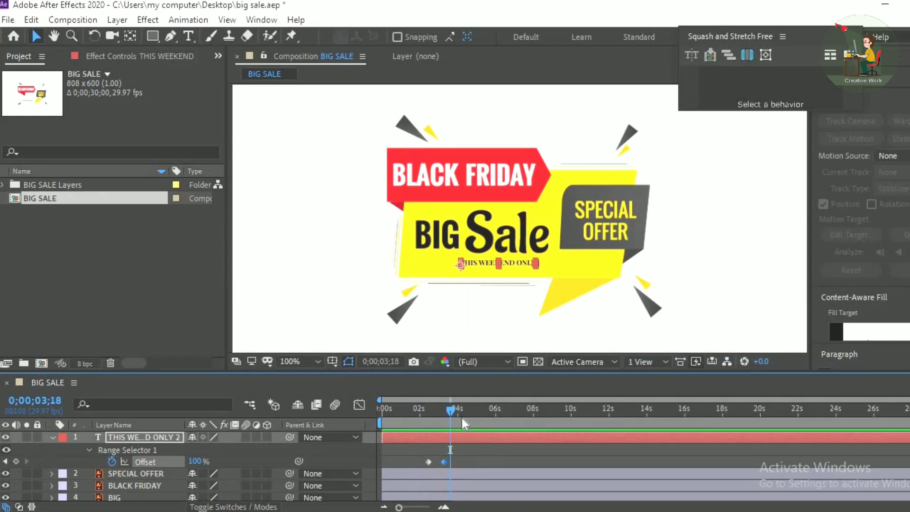
# - Start a Position keyframe on the yellow shape layer at 0;00;03;18 and raise the shape to 487.0, 346.1
pyautogui.click(572, 298)
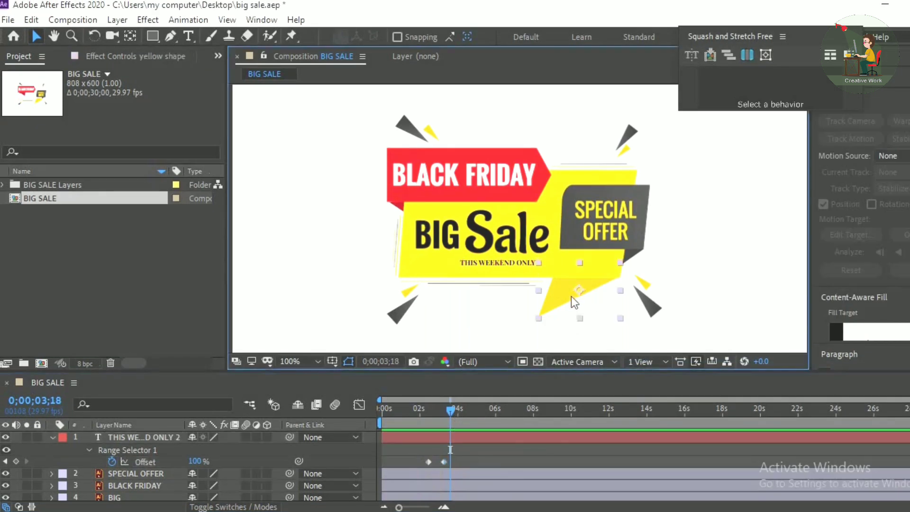
pyautogui.press('p')
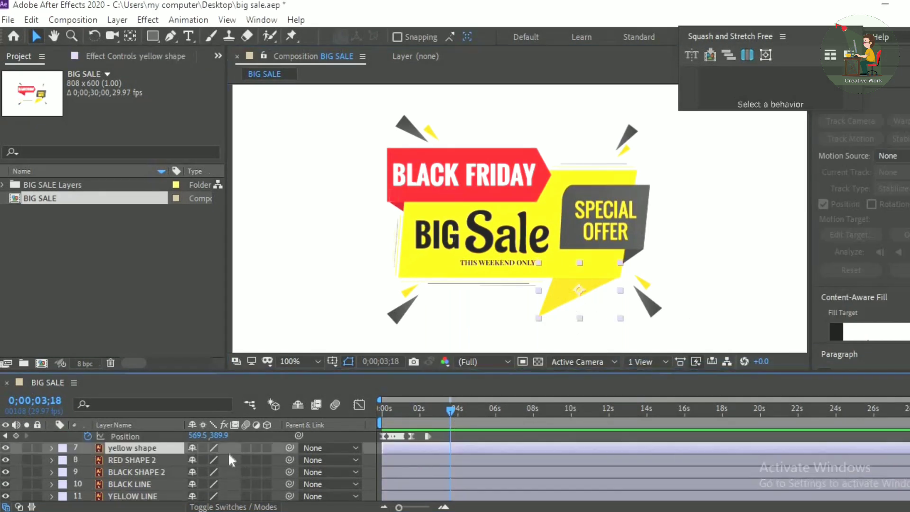
pyautogui.click(164, 464)
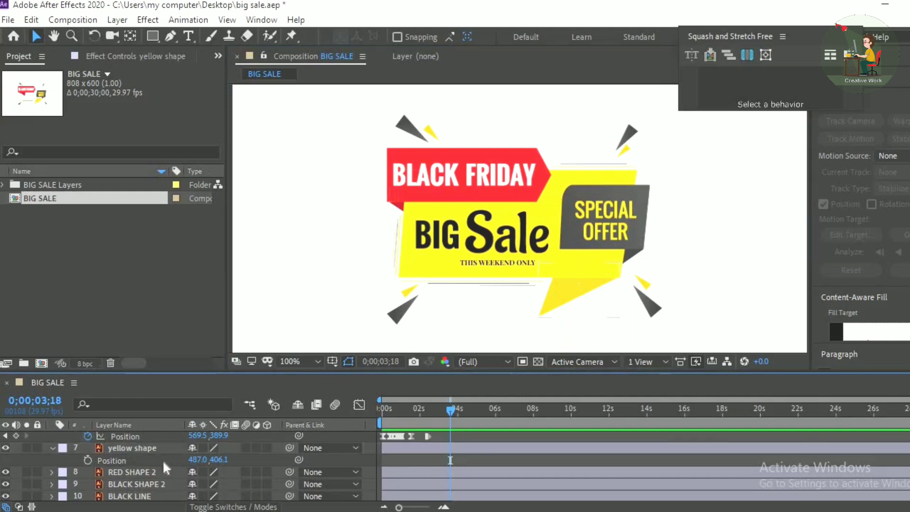
pyautogui.click(88, 460)
pyautogui.moveTo(221, 459); pyautogui.dragTo(169, 470)
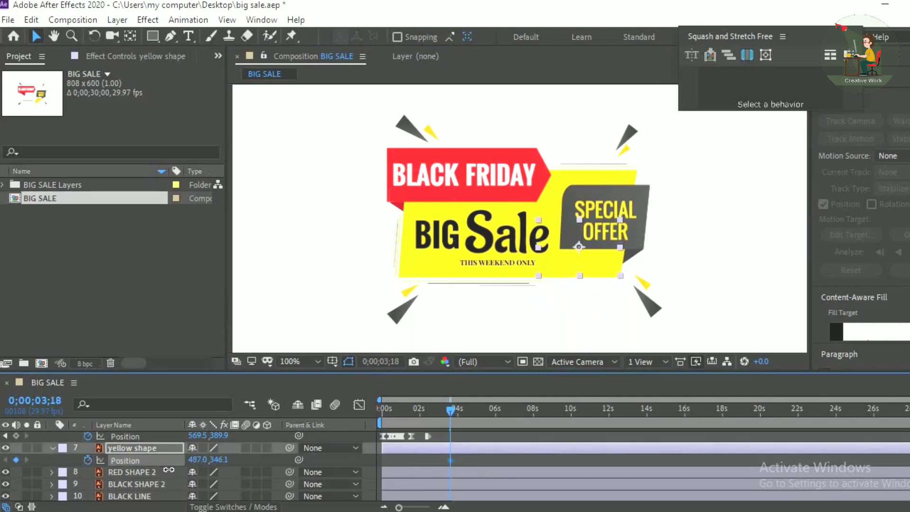
# - Set yellow shape's Position to 487.0, 407.1 at 0;00;04;01 and shift that keyframe slightly earlier
pyautogui.press('space')
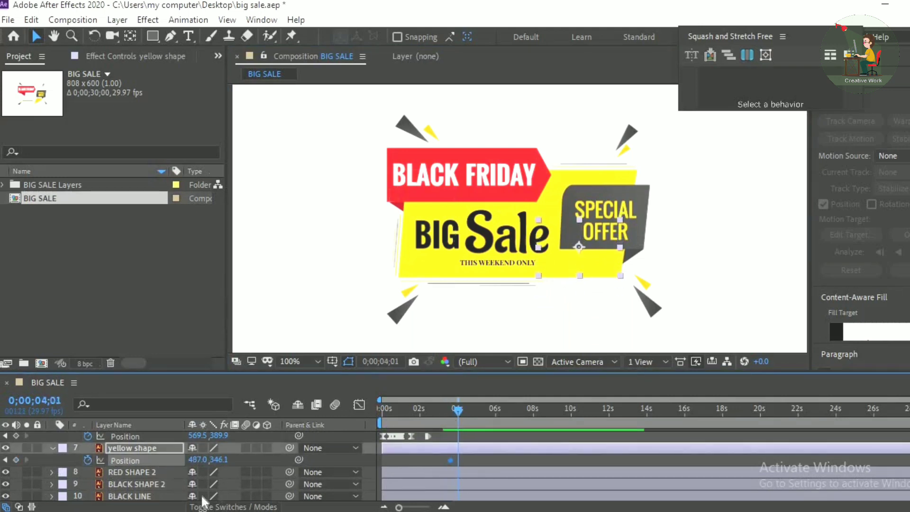
pyautogui.moveTo(219, 460); pyautogui.dragTo(238, 478)
pyautogui.click(469, 409)
pyautogui.moveTo(459, 462); pyautogui.dragTo(455, 462)
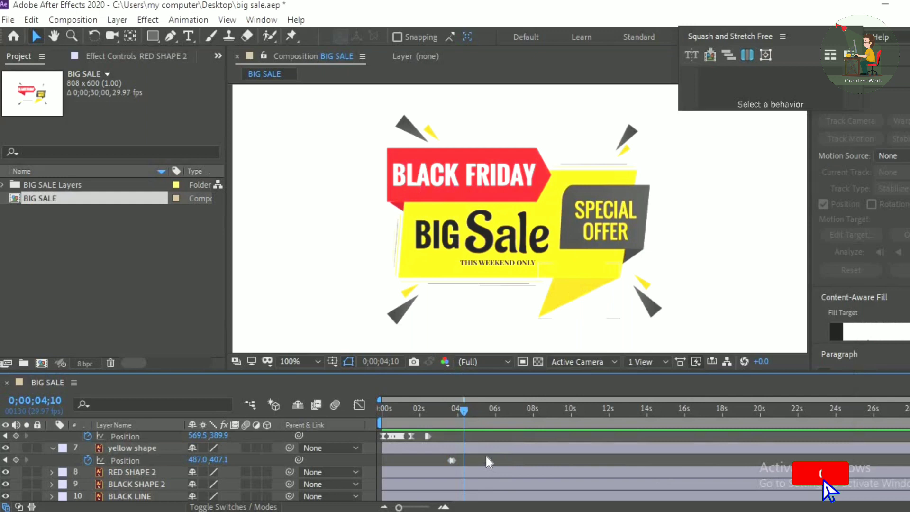
# - Apply Easy Ease to both of yellow shape's Position keyframes
pyautogui.moveTo(477, 458); pyautogui.dragTo(434, 473)
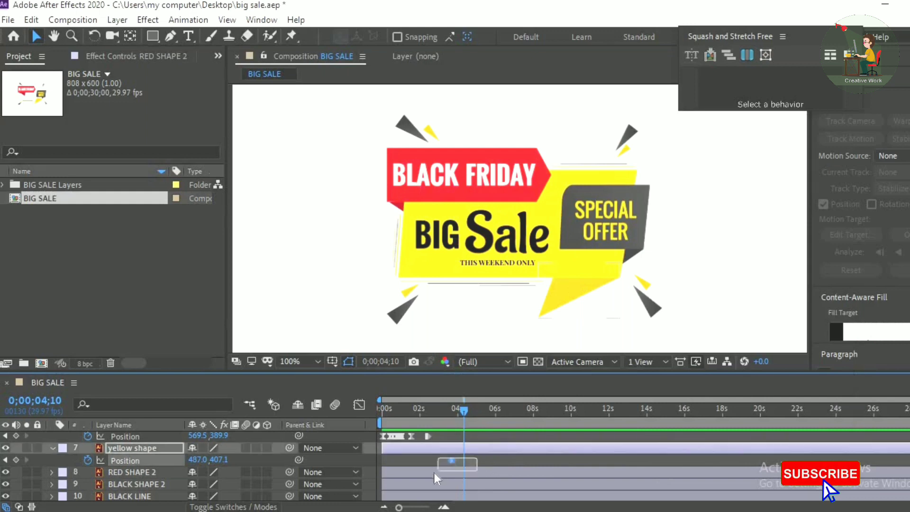
pyautogui.rightClick(453, 461)
pyautogui.moveTo(511, 452)
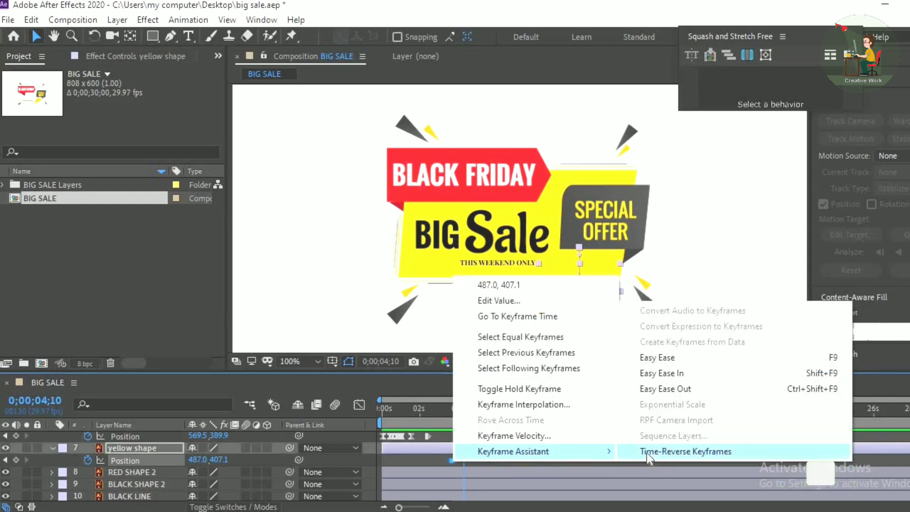
pyautogui.click(645, 357)
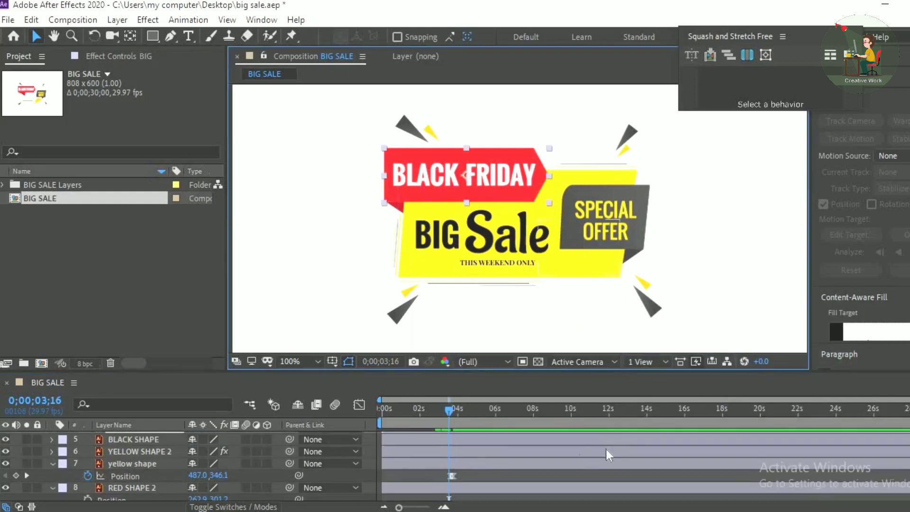
# - Set the BIG layer's Position to 121.7, 245.1 to slide the red banner sideways, and duplicate the layer
pyautogui.scroll(2, 605, 450)
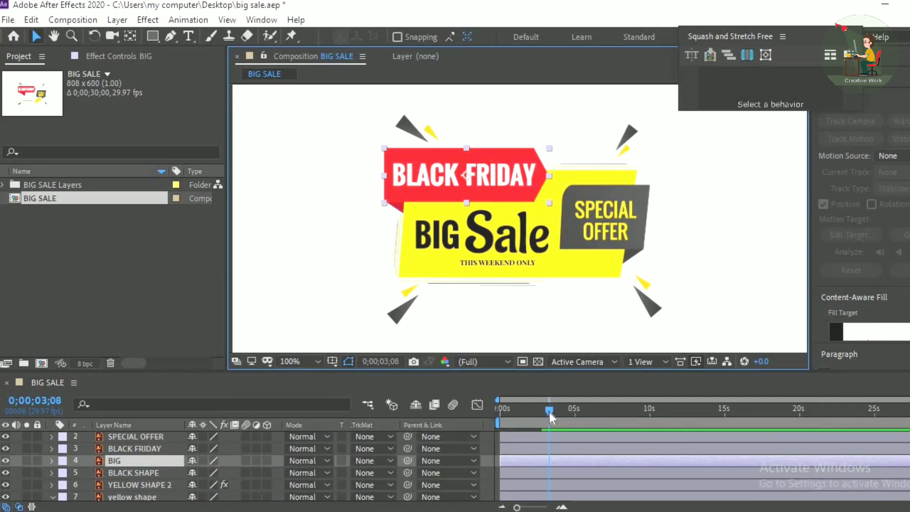
pyautogui.press('p')
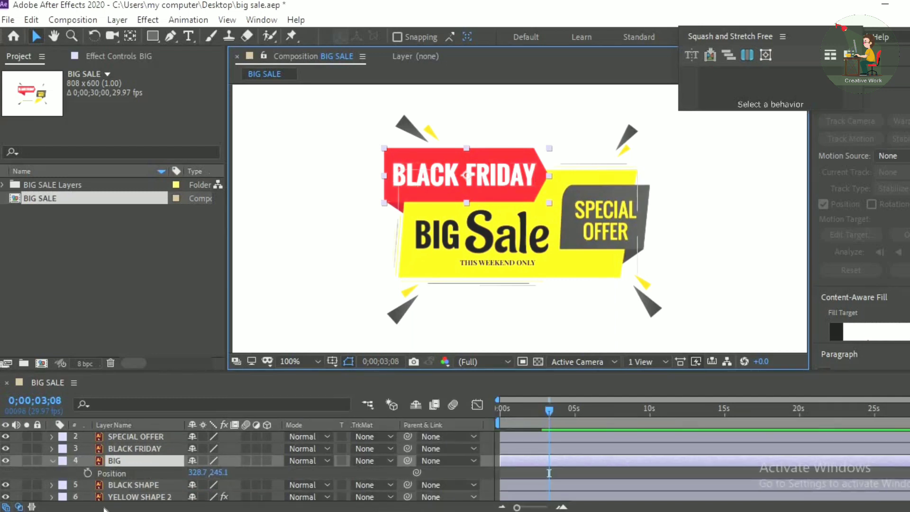
pyautogui.moveTo(201, 474); pyautogui.dragTo(98, 473)
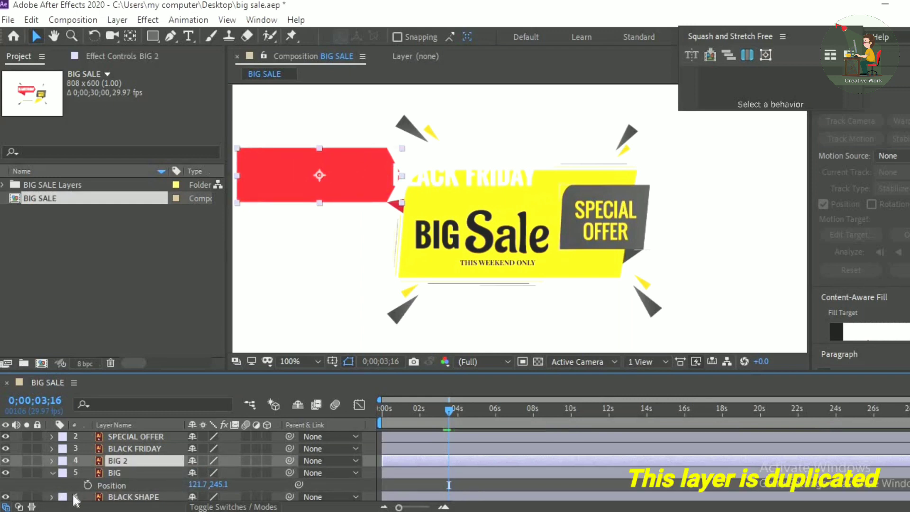
# - Set the BIG layer's track matte to Alpha Inverted Matte "BIG 2"
pyautogui.click(19, 506)
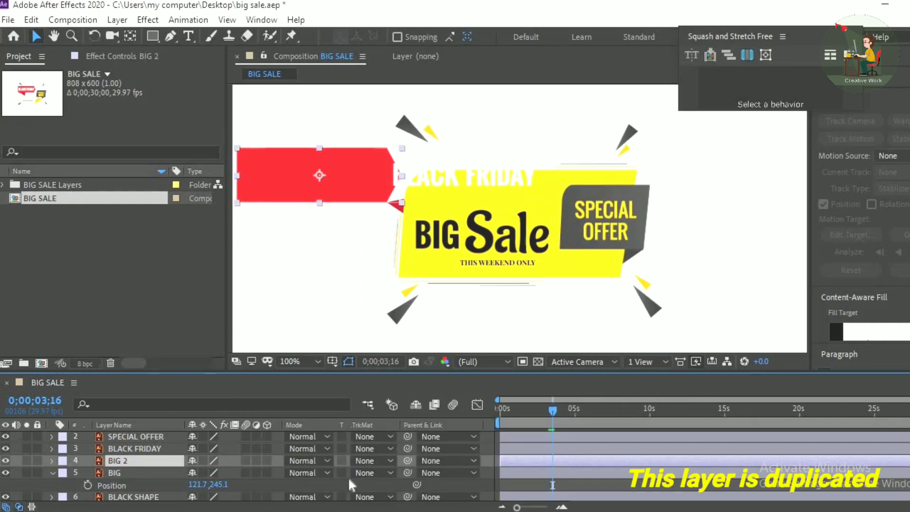
pyautogui.click(379, 473)
pyautogui.click(422, 426)
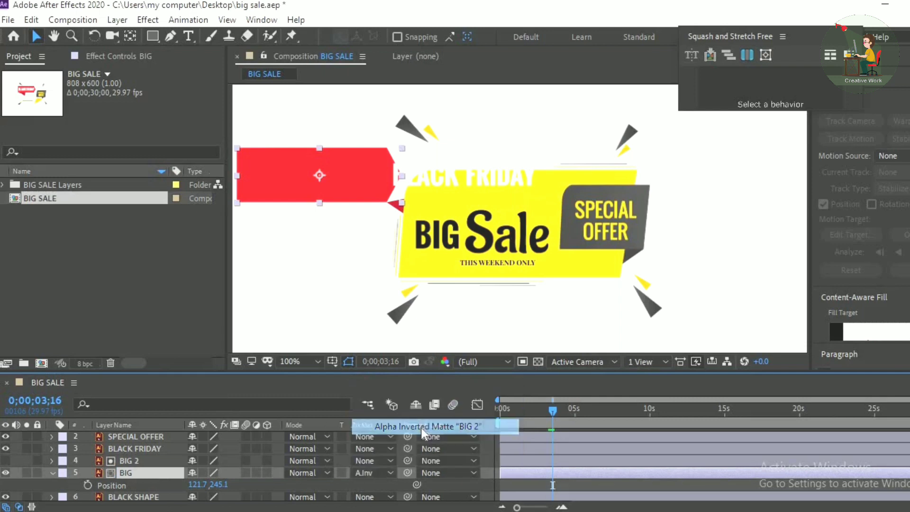
# - Keyframe BIG's Position at 0;00;03;28 and add a second keyframe of 332.7, 245.1 at 0;00;04;14
pyautogui.click(88, 484)
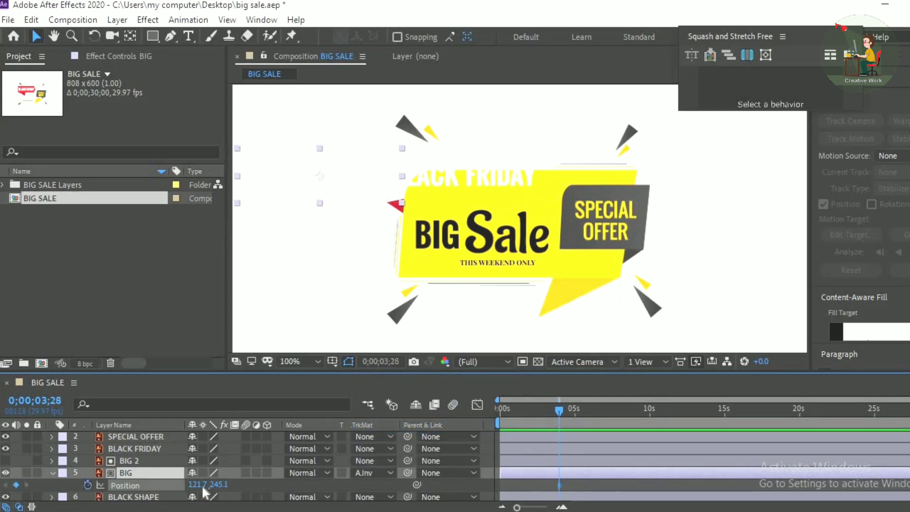
pyautogui.click(567, 415)
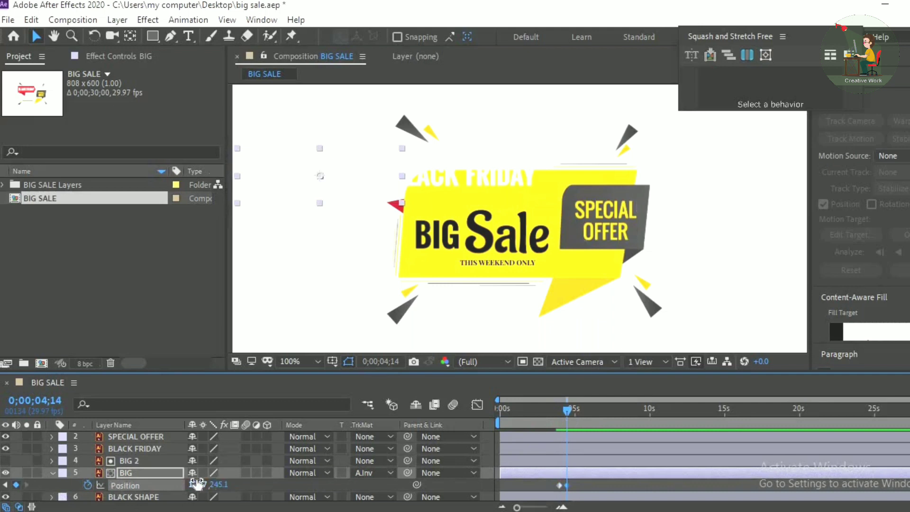
pyautogui.moveTo(203, 483); pyautogui.dragTo(353, 488)
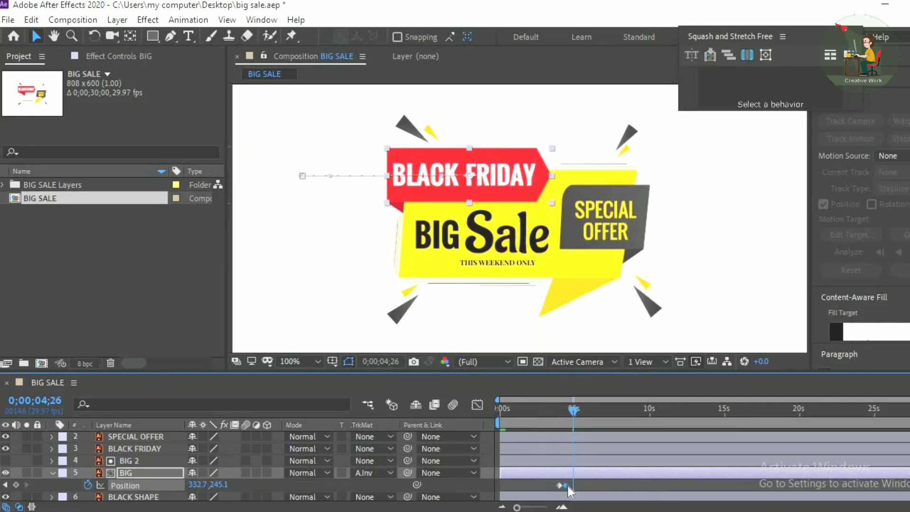
# - Apply Easy Ease to BIG's two Position keyframes and move the current time back to review the slide-in
pyautogui.rightClick(562, 484)
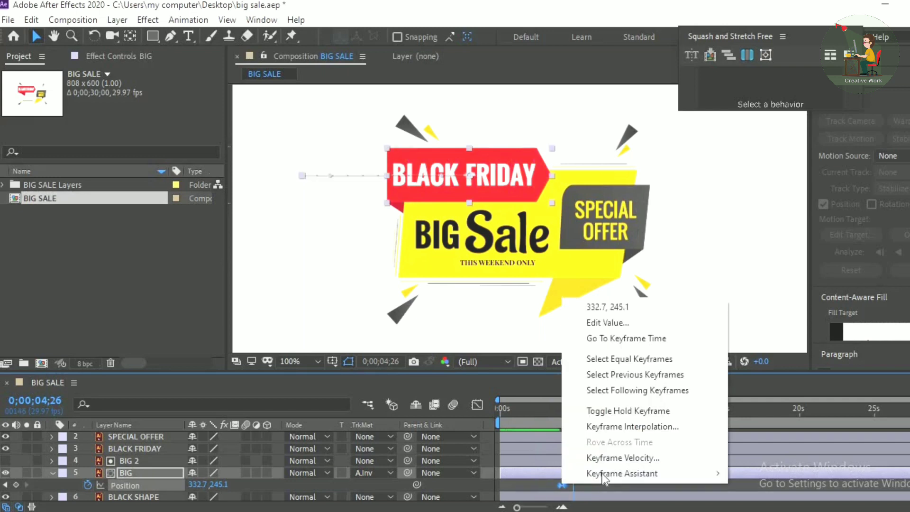
pyautogui.moveTo(620, 473)
pyautogui.click(765, 380)
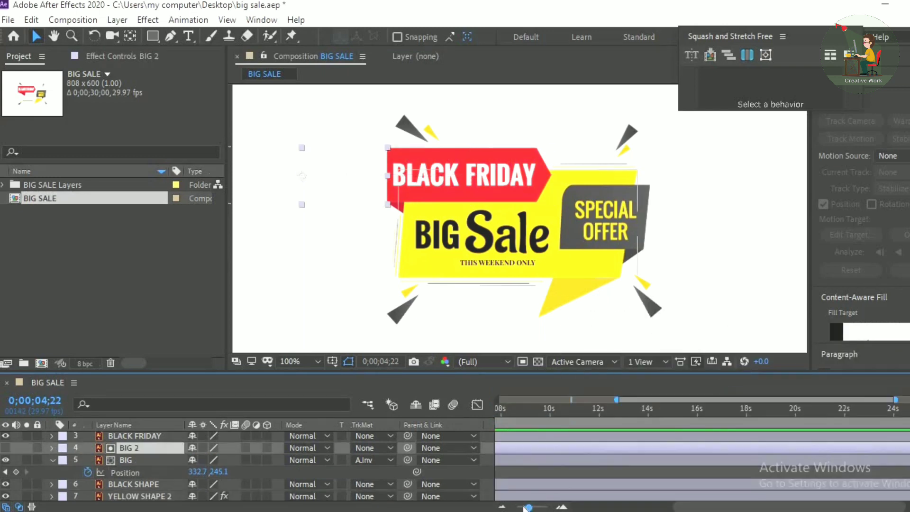
pyautogui.scroll(-3, 586, 439)
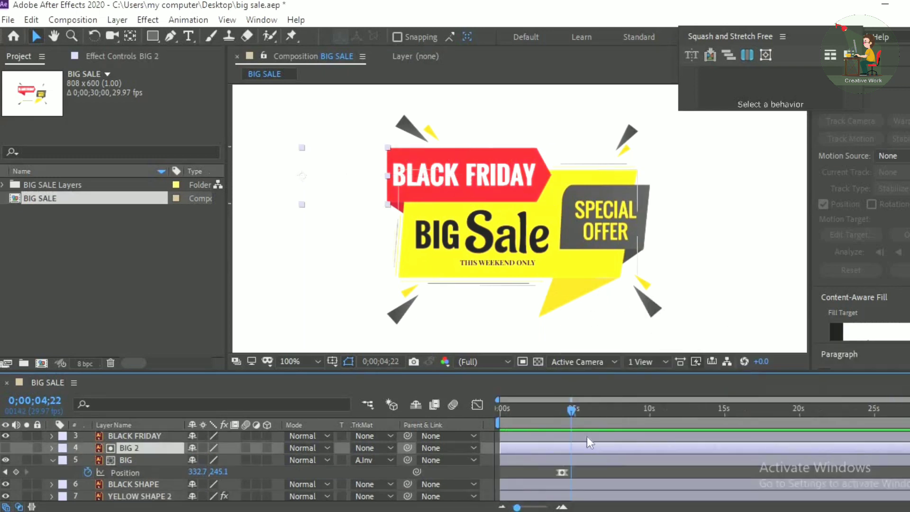
pyautogui.click(531, 420)
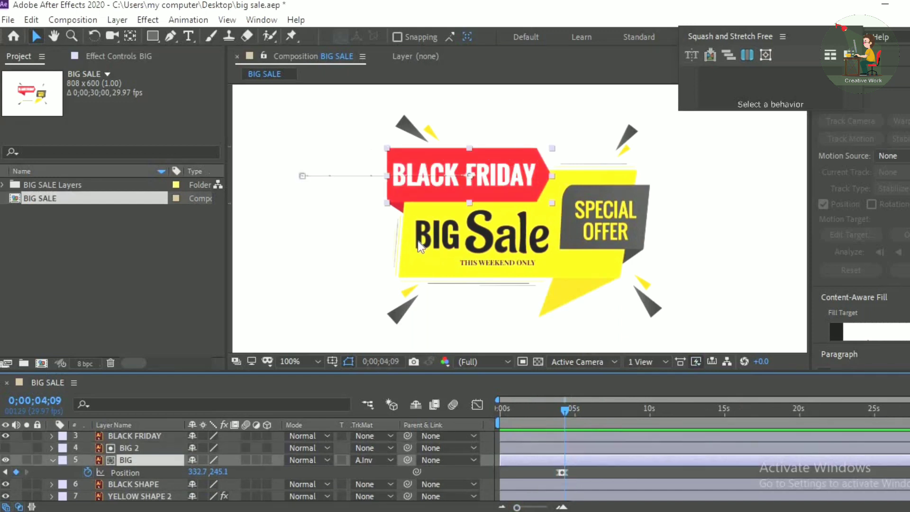
# - Start a Position keyframe on RED SHAPE 2 at 0;00;04;09 and set its X position to 175.9
pyautogui.click(324, 279)
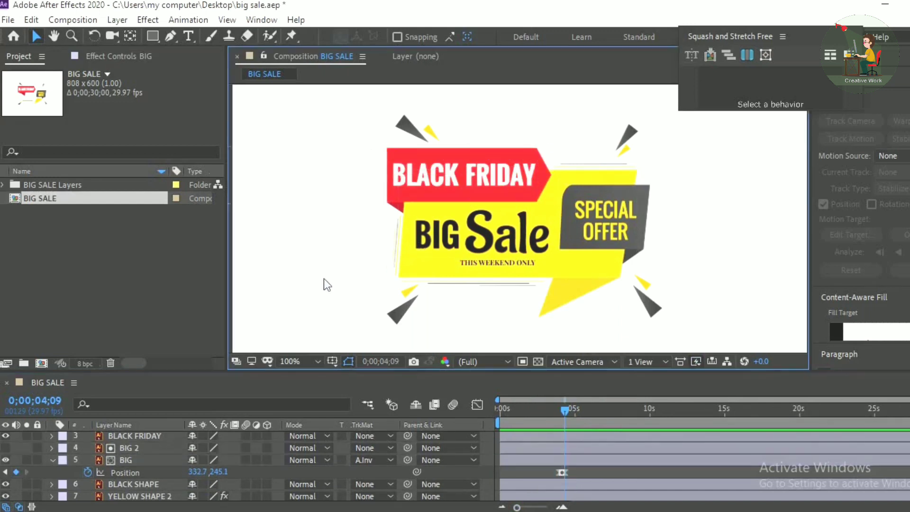
pyautogui.click(394, 209)
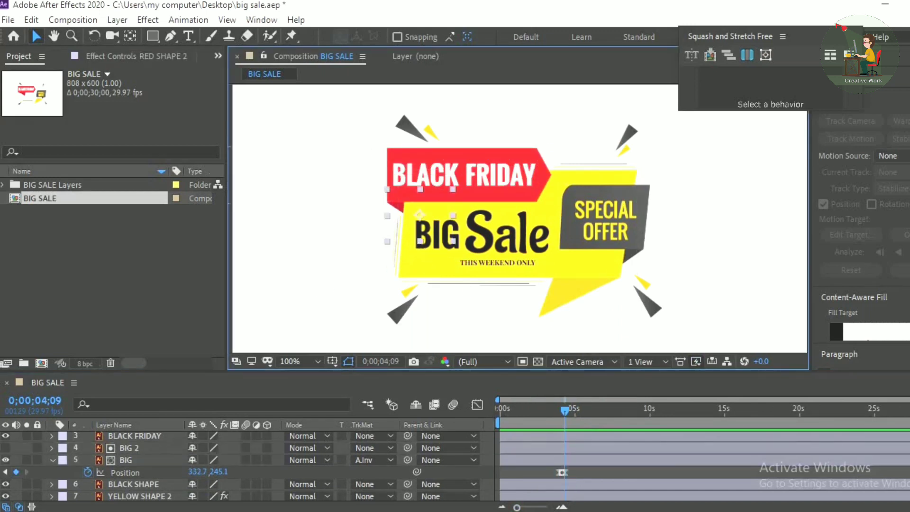
pyautogui.scroll(-5, 441, 474)
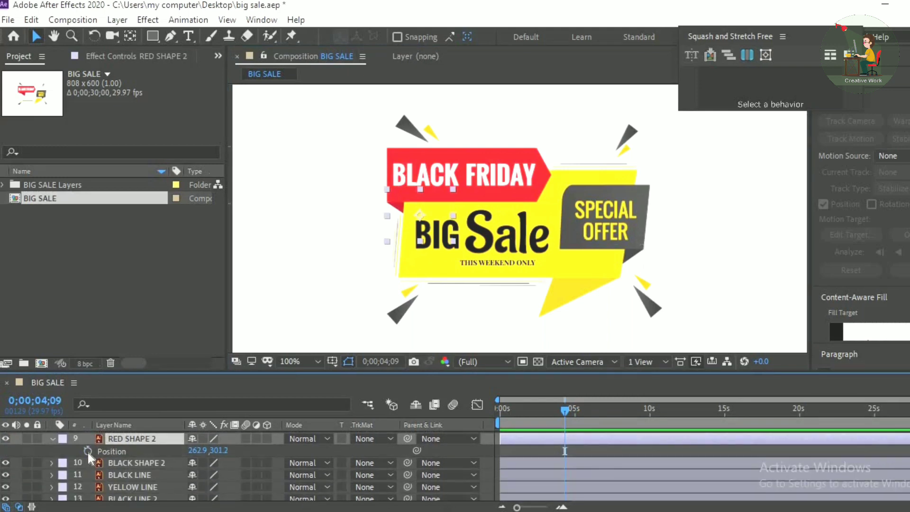
pyautogui.click(87, 450)
pyautogui.moveTo(196, 450); pyautogui.dragTo(134, 461)
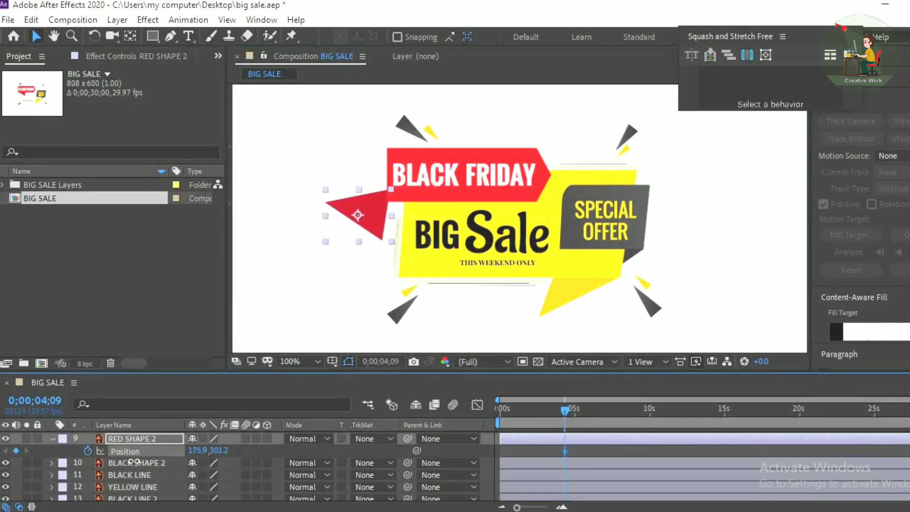
# - Set RED SHAPE 2's X position to 262.9 at 0;00;04;27 and return to its first Position keyframe
pyautogui.moveTo(564, 411); pyautogui.dragTo(573, 410)
pyautogui.moveTo(198, 450); pyautogui.dragTo(272, 474)
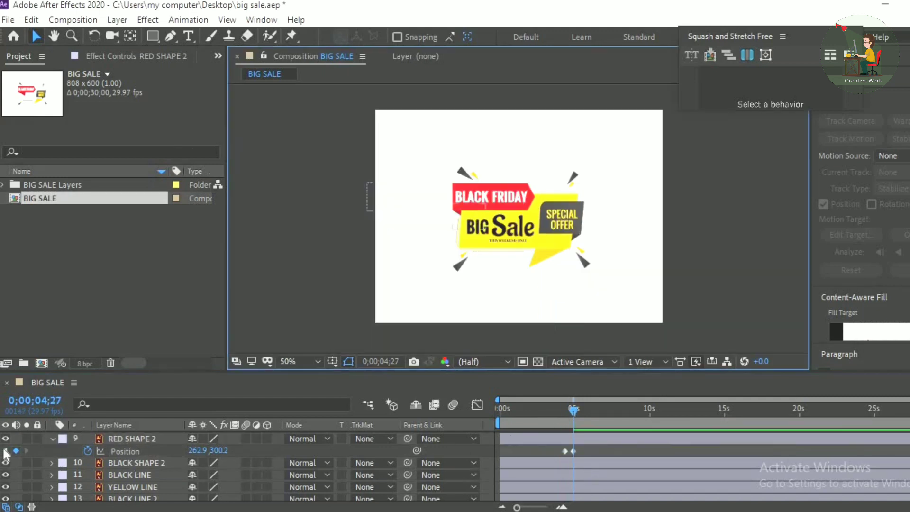
pyautogui.click(5, 451)
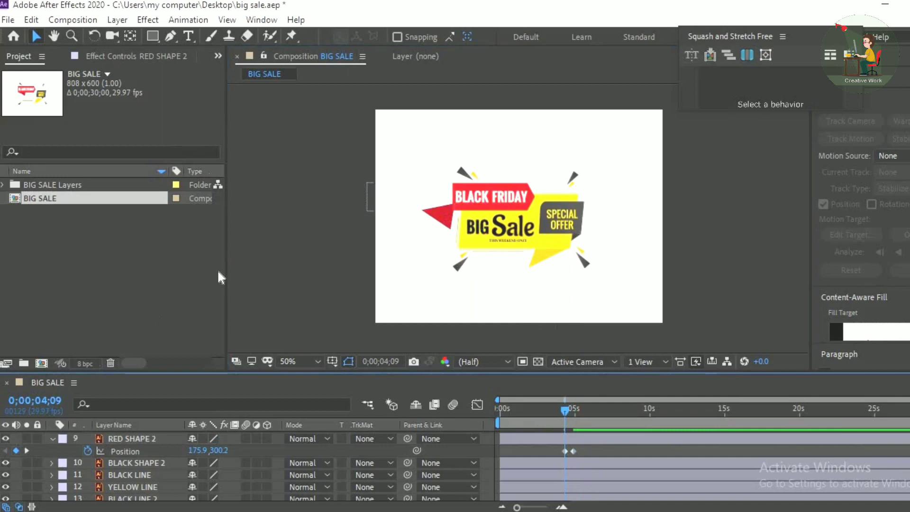
# - Draw a rectangle shape that fully covers the red triangle beside the banner at 0;00;04;09
pyautogui.press('/')
pyautogui.click(150, 37)
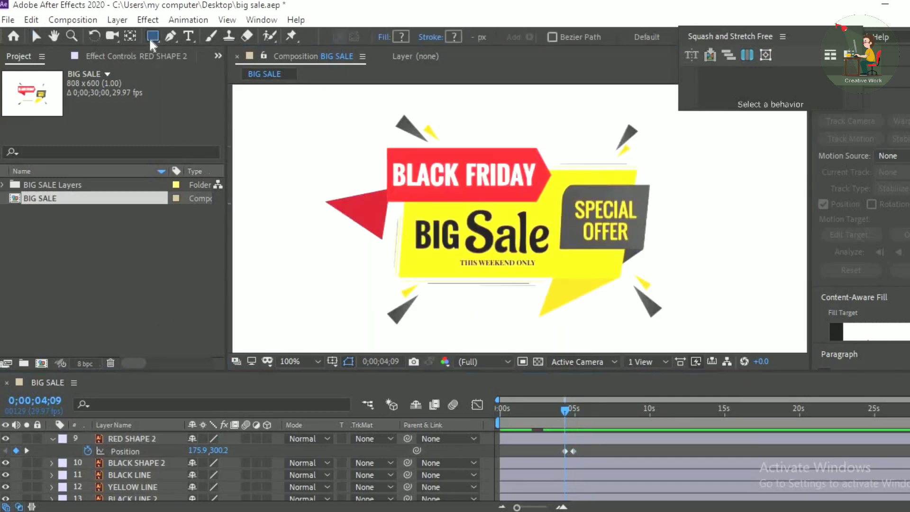
pyautogui.moveTo(308, 175); pyautogui.dragTo(389, 274)
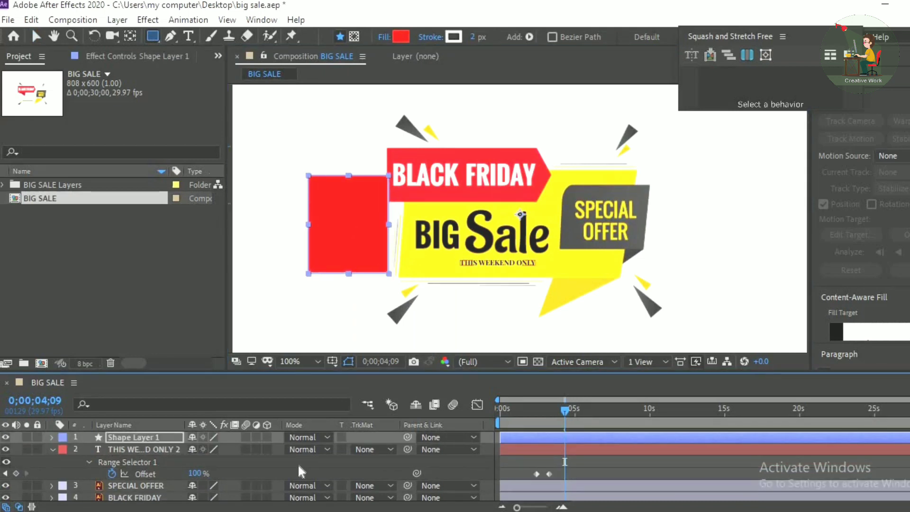
# - Move the rectangle's Shape Layer 1 down the layer stack to directly above RED SHAPE 2
pyautogui.hotkey('ctrl', '[')
pyautogui.hotkey('ctrl', '[')
pyautogui.hotkey('ctrl', '[')
pyautogui.hotkey('ctrl', '[')
pyautogui.hotkey('ctrl', '[')
pyautogui.hotkey('ctrl', '[')
pyautogui.hotkey('ctrl', '[')
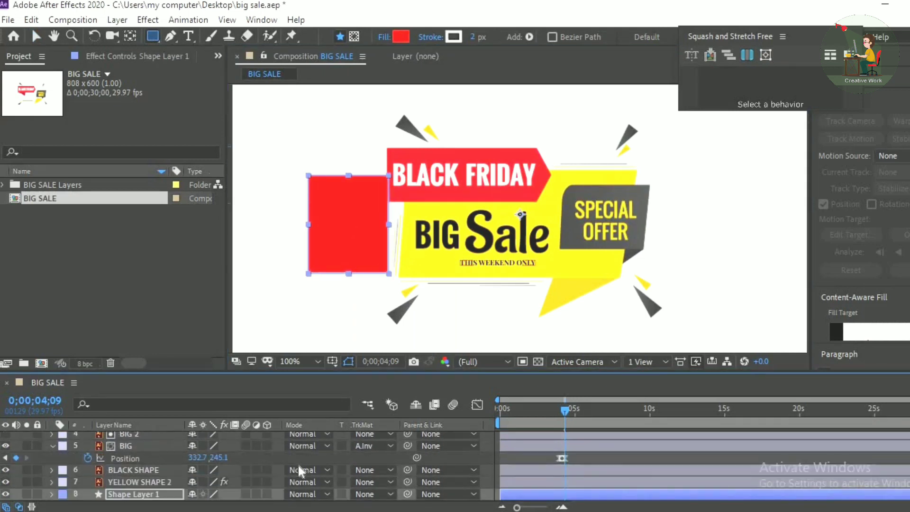
pyautogui.hotkey('ctrl', '[')
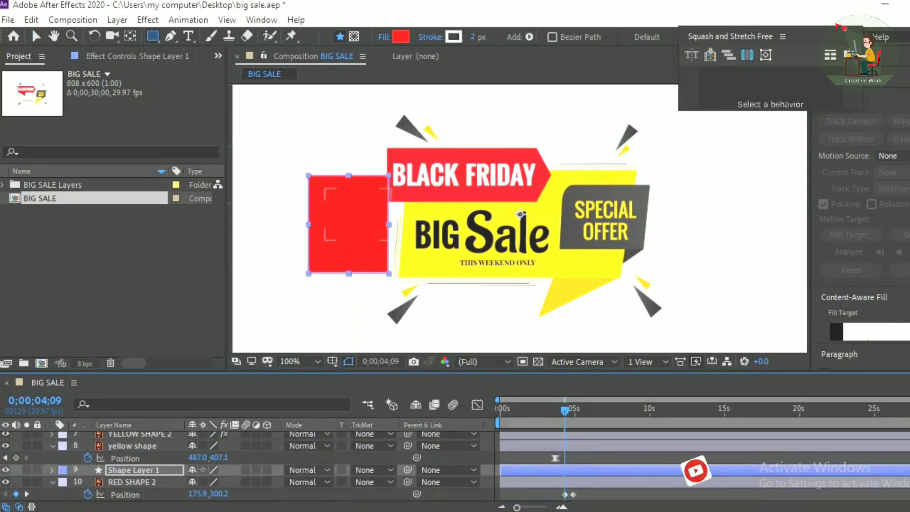
# - Set RED SHAPE 2's track matte to Alpha Inverted Matte "Shape Layer 1"
pyautogui.click(133, 482)
pyautogui.click(385, 481)
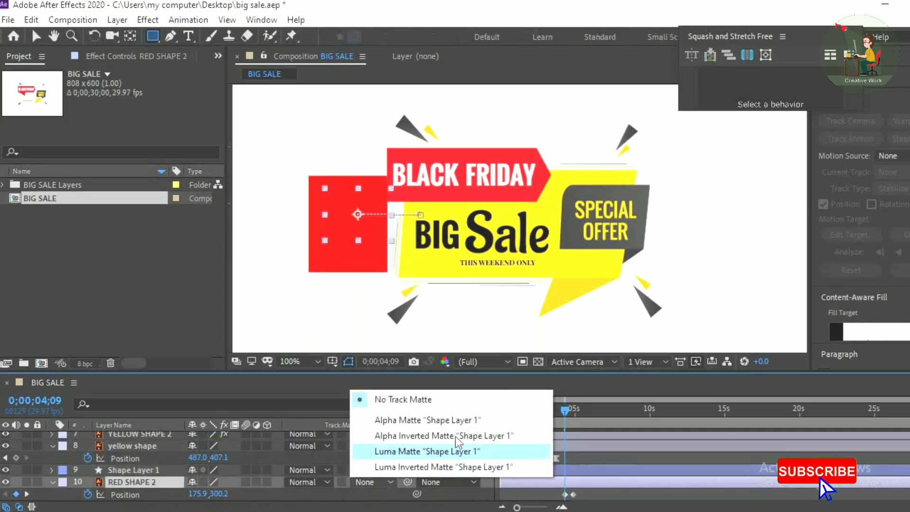
pyautogui.click(455, 436)
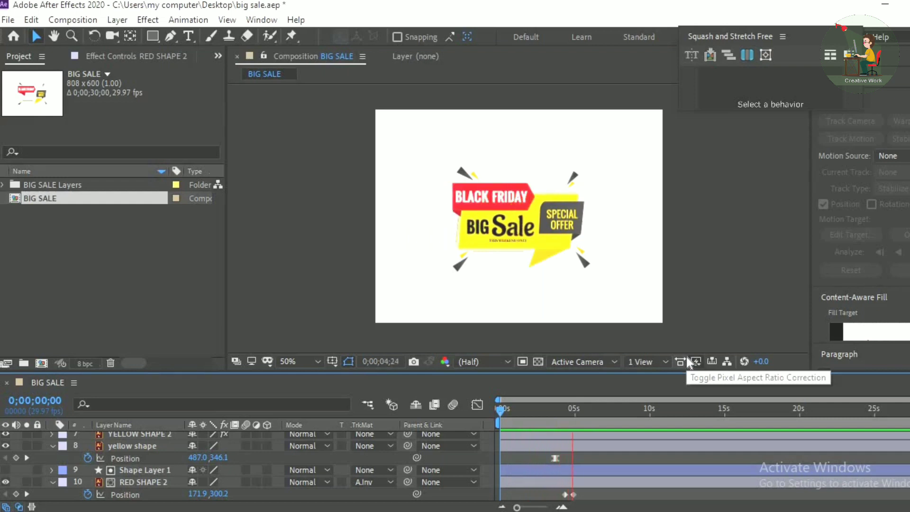
# - Apply Easy Ease to RED SHAPE 2's two Position keyframes
pyautogui.click(566, 494)
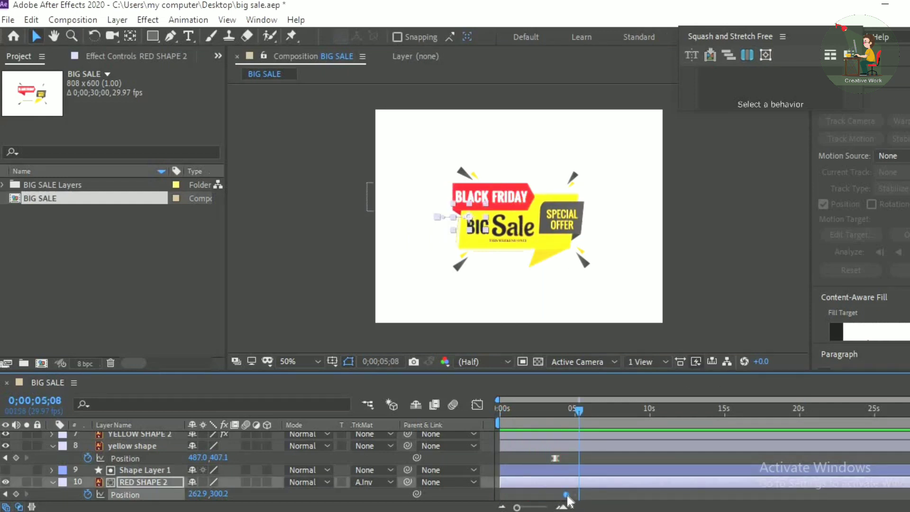
pyautogui.rightClick(566, 495)
pyautogui.moveTo(630, 482)
pyautogui.click(767, 392)
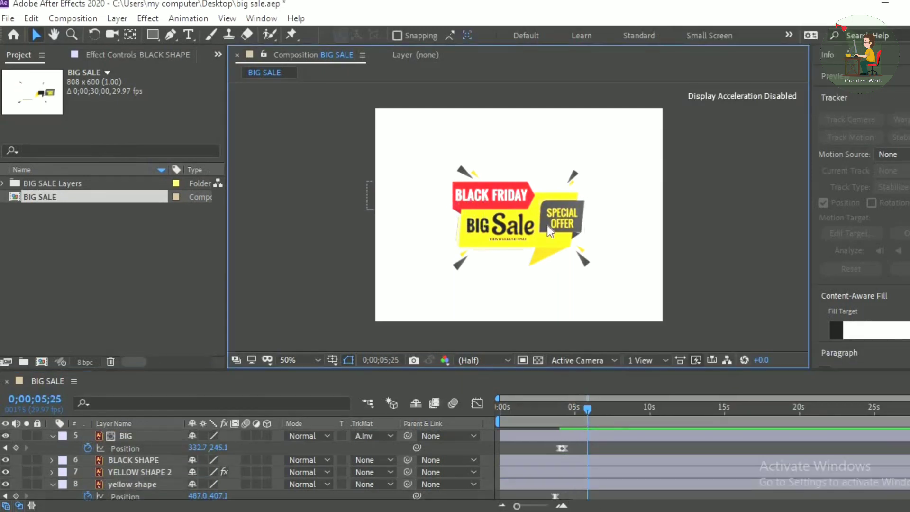
# - Add a Position keyframe to BLACK SHAPE at 0;00;04;25 with the X position set to 653.7
pyautogui.click(199, 461)
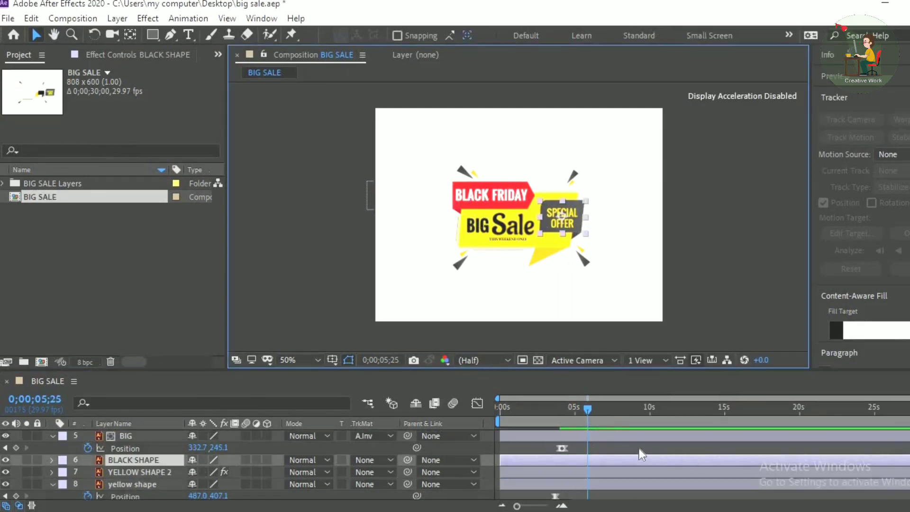
pyautogui.press('p')
pyautogui.moveTo(582, 409); pyautogui.dragTo(572, 409)
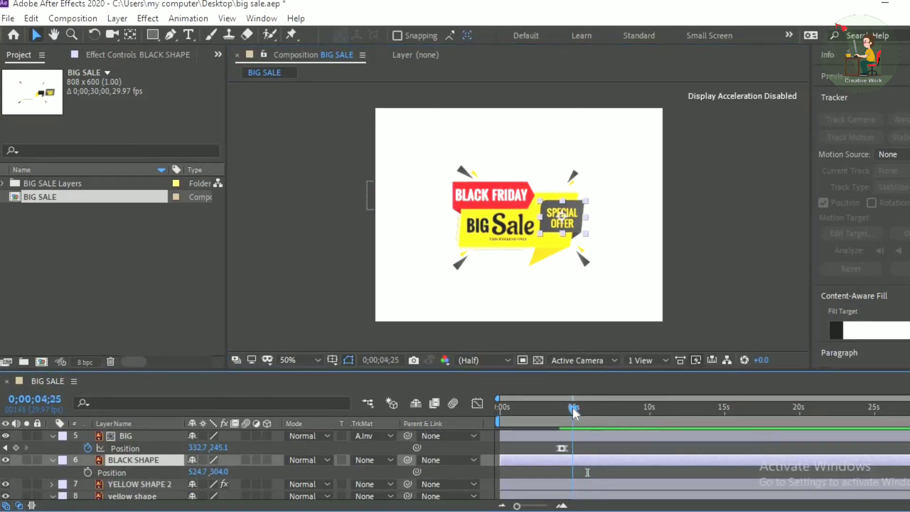
pyautogui.click(87, 472)
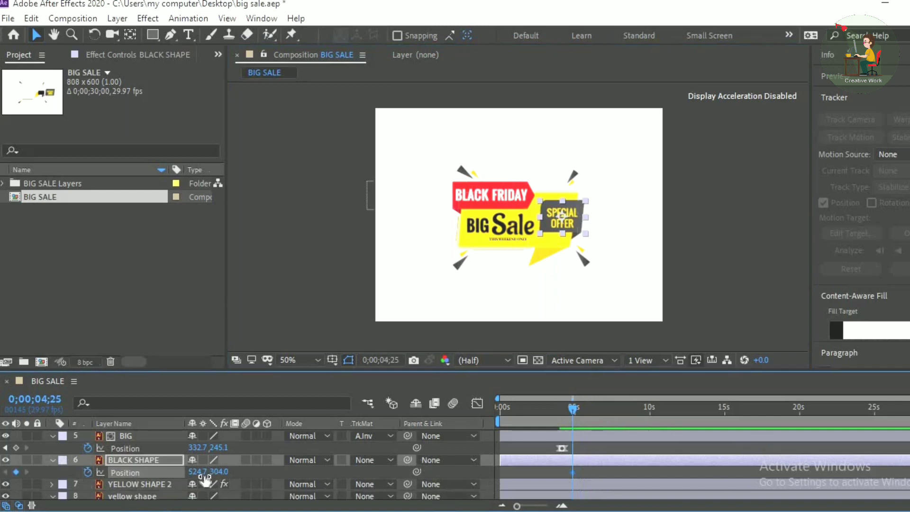
pyautogui.moveTo(205, 480); pyautogui.dragTo(296, 484)
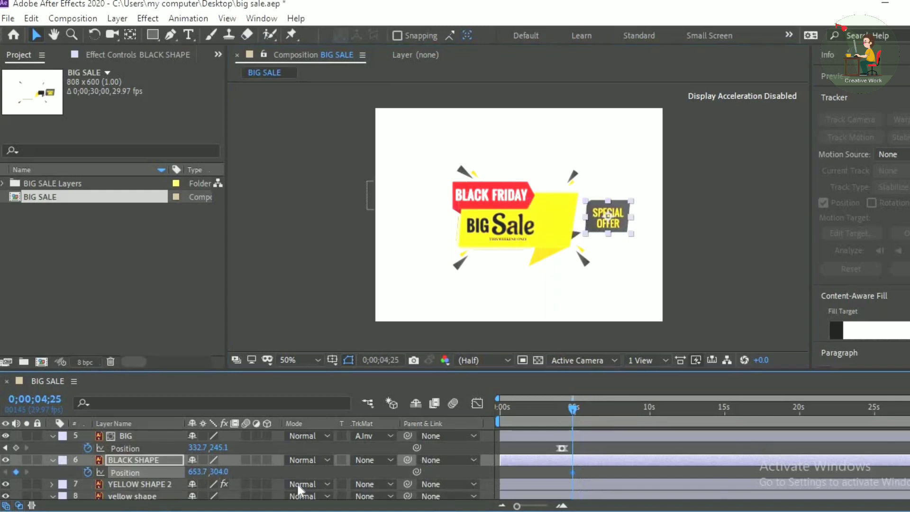
# - Set BLACK SHAPE's X position to 524.7 at 0;00;05;05 and return to its first Position keyframe
pyautogui.moveTo(571, 409); pyautogui.dragTo(580, 416)
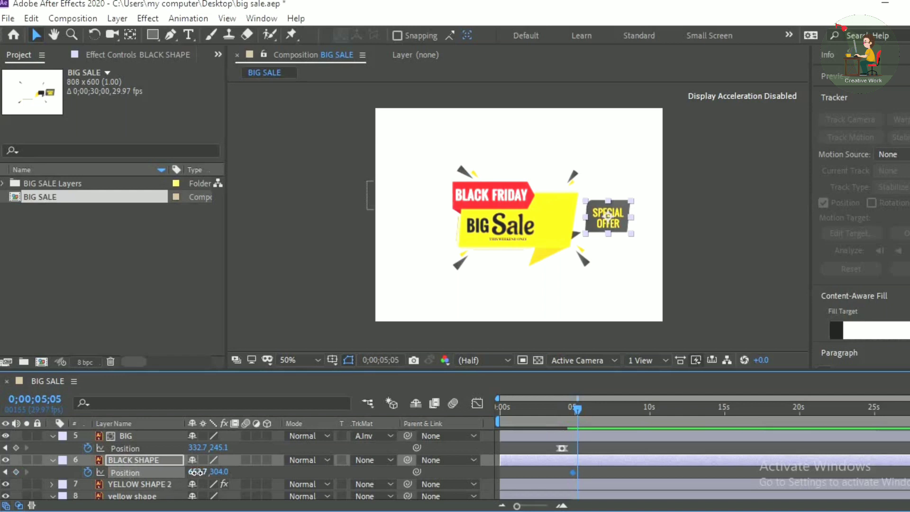
pyautogui.moveTo(201, 472); pyautogui.dragTo(104, 471)
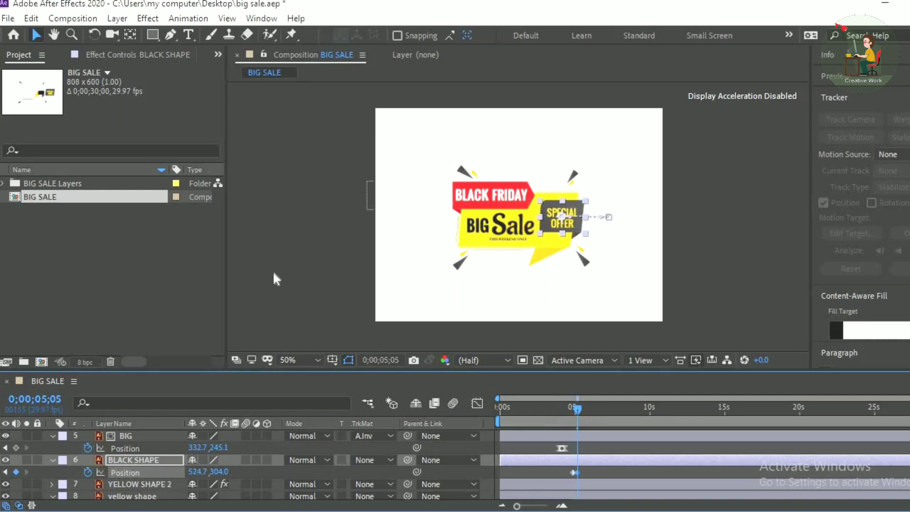
pyautogui.click(275, 274)
pyautogui.click(5, 472)
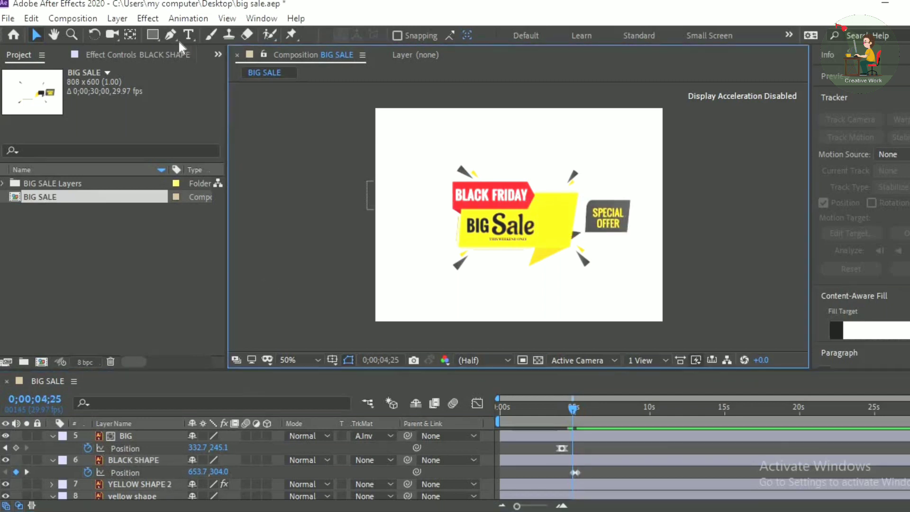
# - Draw a rectangle shape that fully covers the SPECIAL OFFER box beside the banner and collapse its layer properties
pyautogui.click(152, 34)
pyautogui.moveTo(586, 187)
pyautogui.mouseDown()
pyautogui.moveTo(629, 260)
pyautogui.moveTo(638, 248)
pyautogui.mouseUp()
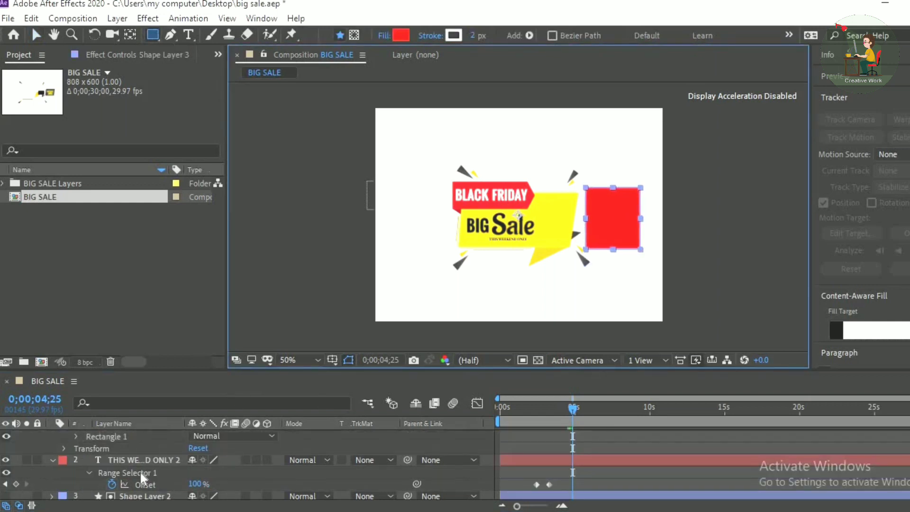
pyautogui.scroll(1, 140, 473)
pyautogui.click(51, 436)
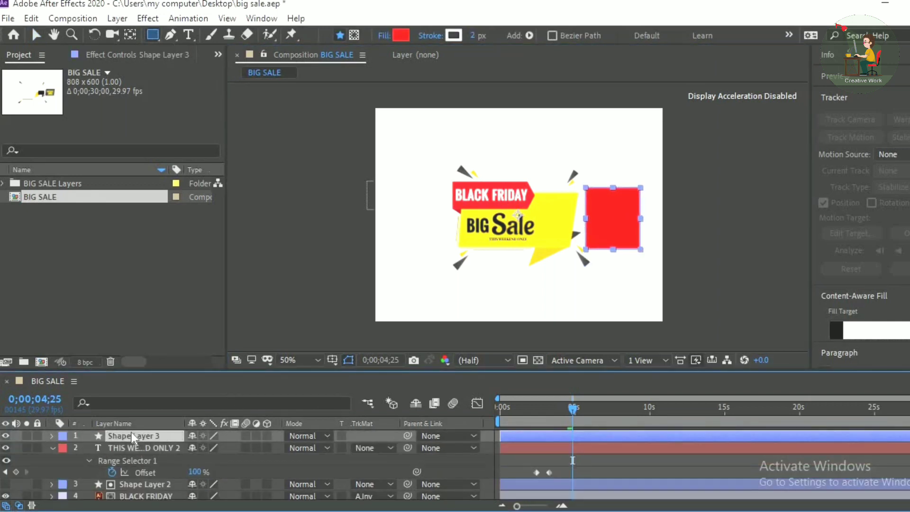
# - Move the rectangle's Shape Layer 3 down the layer stack to directly above BLACK SHAPE
pyautogui.hotkey('ctrl', '[')
pyautogui.hotkey('ctrl', '[')
pyautogui.hotkey('ctrl', '[')
pyautogui.hotkey('ctrl', '[')
pyautogui.hotkey('ctrl', '[')
pyautogui.hotkey('ctrl', '[')
pyautogui.hotkey('ctrl', ']')
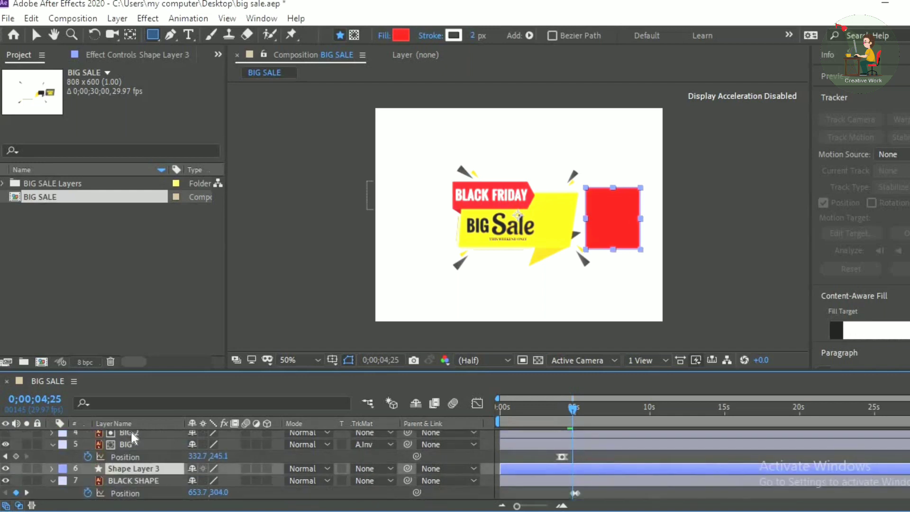
# - Set BLACK SHAPE's track matte to Alpha Inverted Matte "Shape Layer 3"
pyautogui.click(140, 480)
pyautogui.click(372, 479)
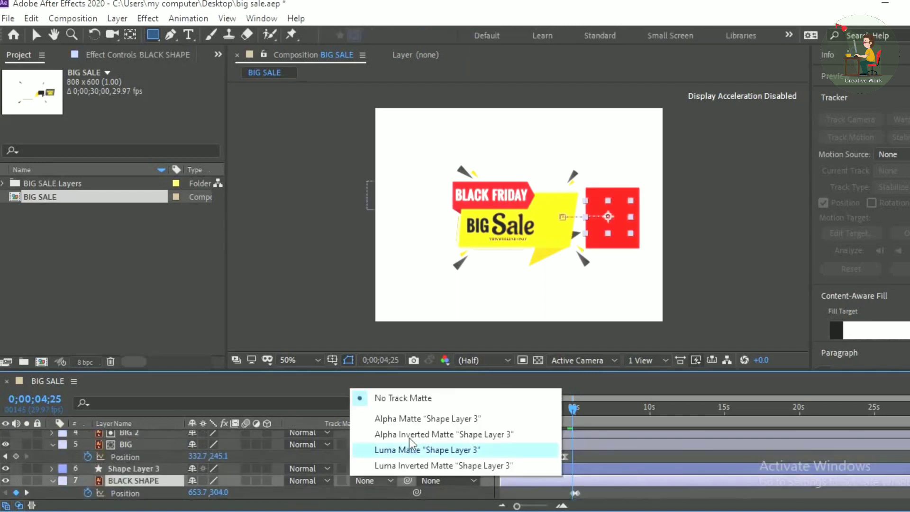
pyautogui.click(408, 431)
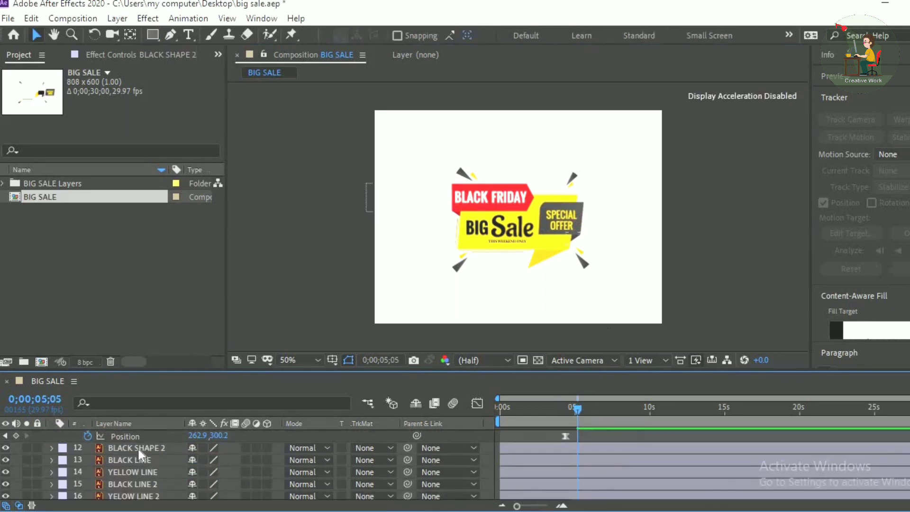
# - Move BLACK SHAPE 2 out beside the SPECIAL OFFER box by setting its X position to 599.0
pyautogui.click(137, 447)
pyautogui.press('p')
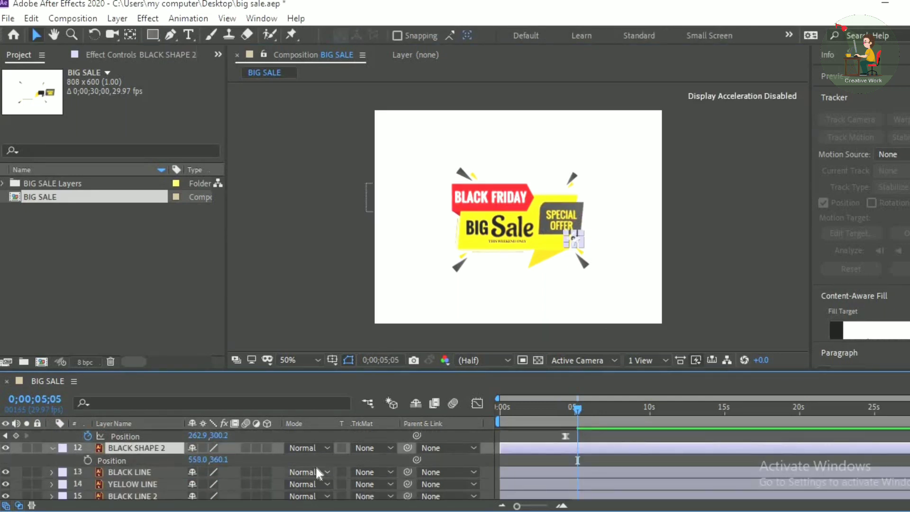
pyautogui.press('/')
pyautogui.moveTo(198, 459); pyautogui.dragTo(221, 462)
pyautogui.click(255, 266)
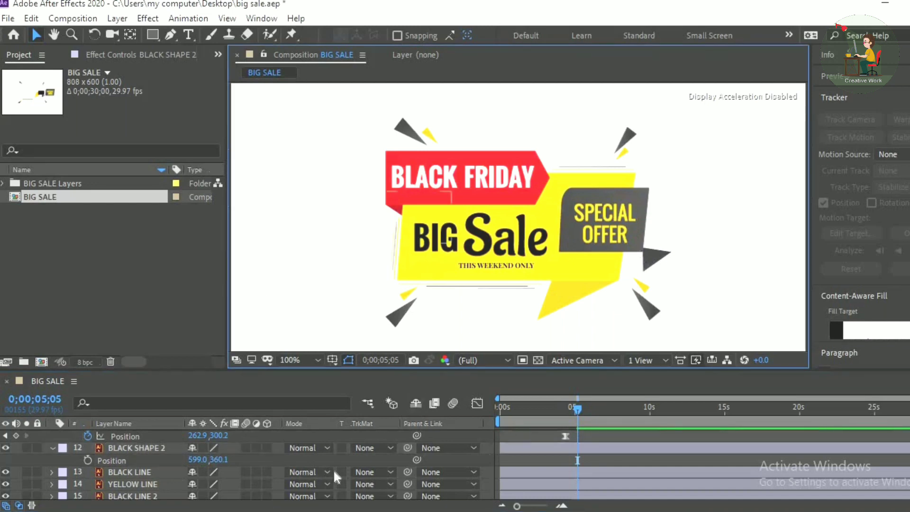
# - Duplicate BLACK SHAPE 2 and set the original's track matte to Alpha Inverted using the duplicate BLACK SHAPE 3
pyautogui.click(115, 445)
pyautogui.hotkey('ctrl', 'd')
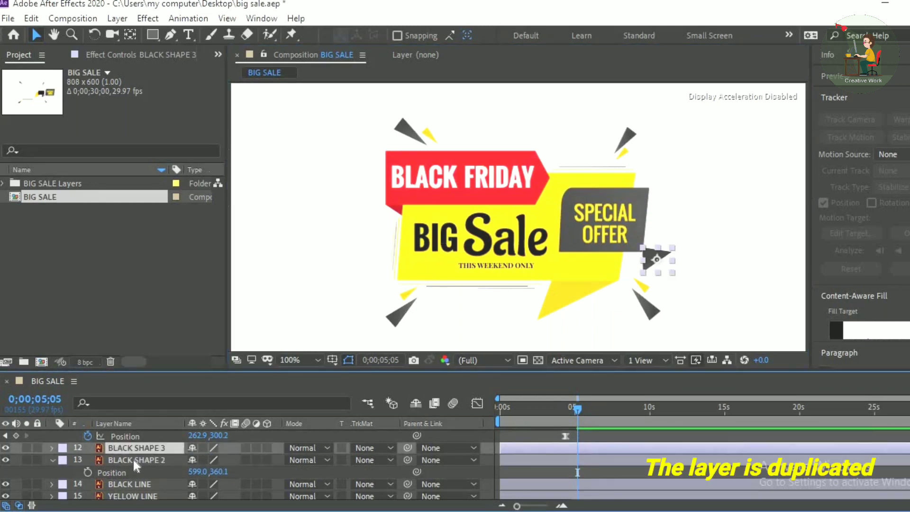
pyautogui.click(132, 459)
pyautogui.click(379, 457)
pyautogui.click(379, 411)
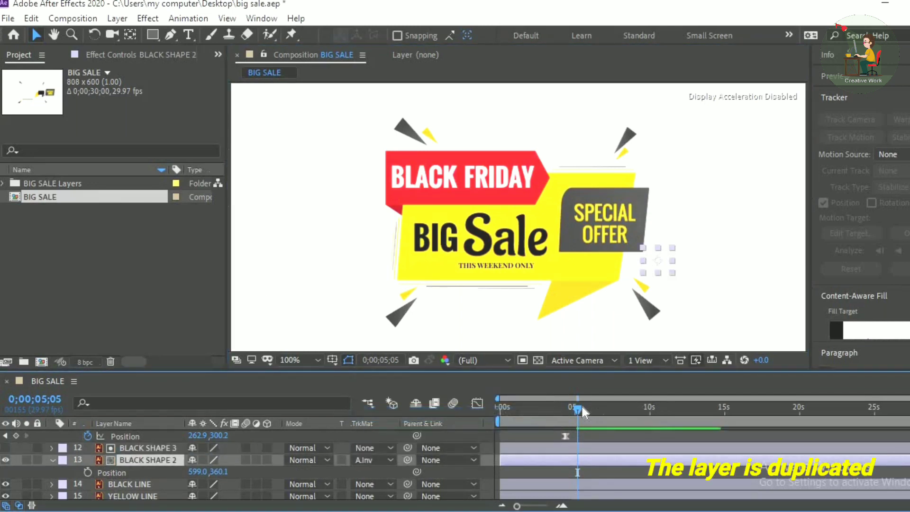
# - Animate BLACK SHAPE 2's X position from 604.0 at 0;00;05;14 to 558.0 with two closely spaced Position keyframes
pyautogui.click(88, 472)
pyautogui.moveTo(198, 472); pyautogui.dragTo(168, 473)
pyautogui.hotkey('ctrl', 'z')
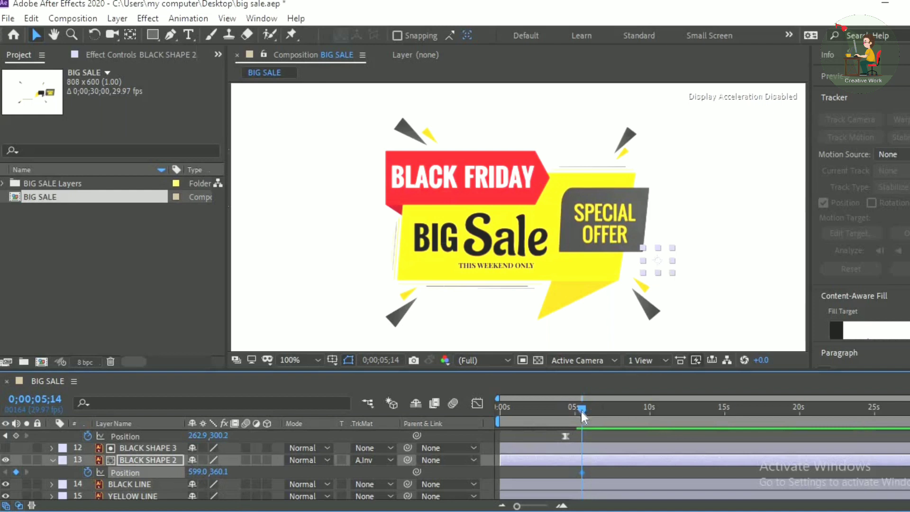
pyautogui.moveTo(582, 411); pyautogui.dragTo(583, 417)
pyautogui.moveTo(197, 473); pyautogui.dragTo(176, 474)
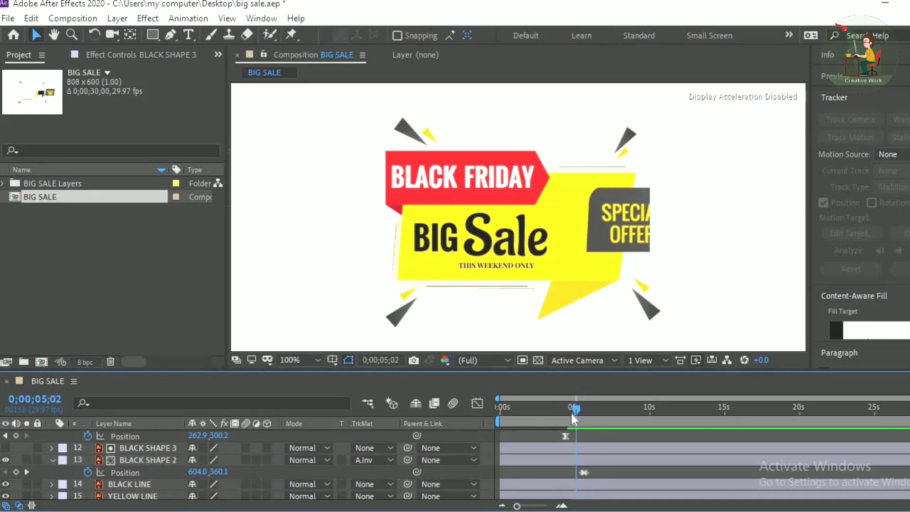
# - Preview the animation from 0;00;04;28 and apply Easy Ease to BLACK SHAPE 2's two Position keyframes
pyautogui.moveTo(571, 415); pyautogui.dragTo(570, 416)
pyautogui.press('space')
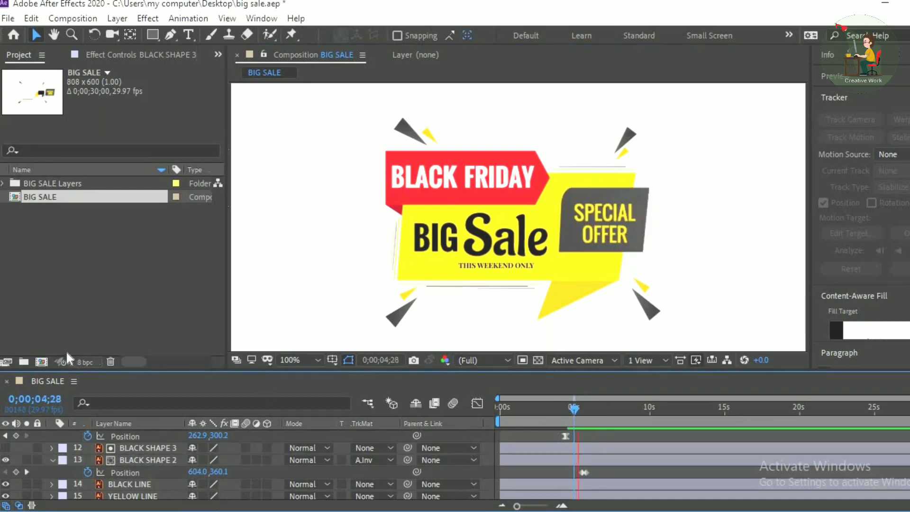
pyautogui.press('space')
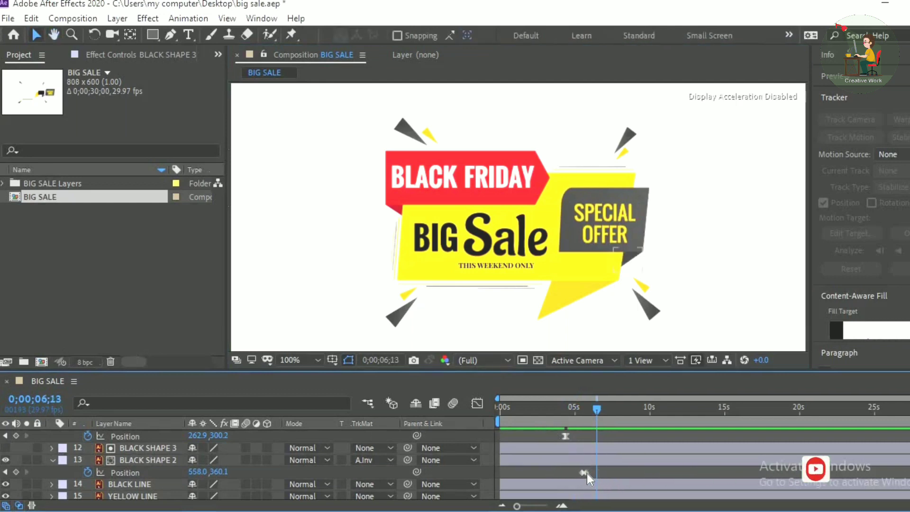
pyautogui.click(585, 473)
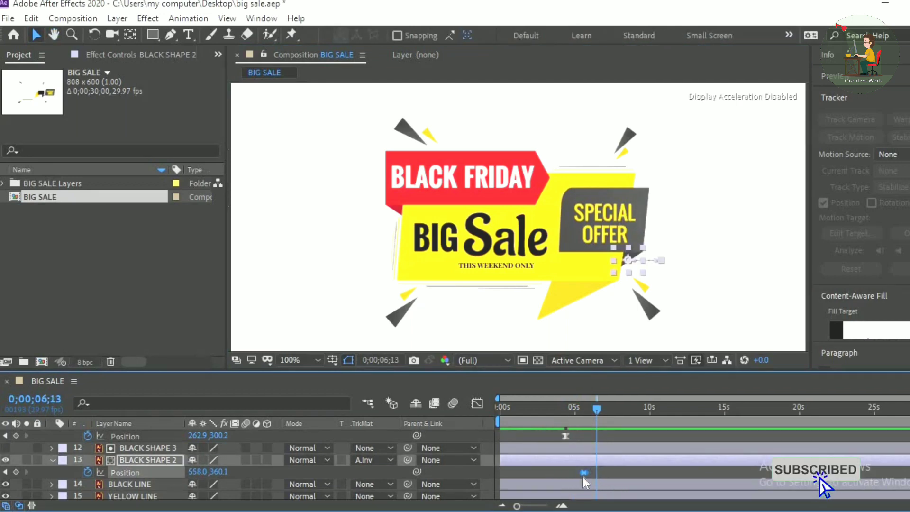
pyautogui.rightClick(582, 474)
pyautogui.moveTo(663, 467)
pyautogui.click(450, 374)
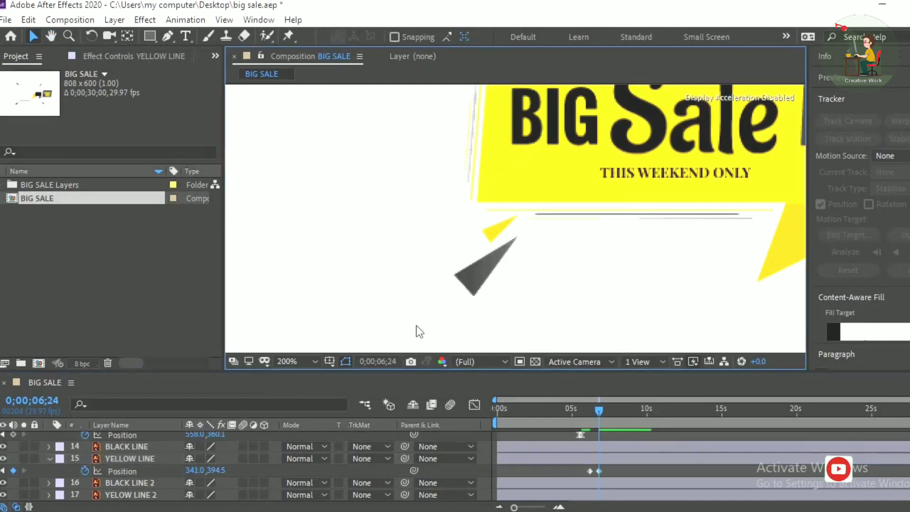
# - Add a Position keyframe to BLACK LINE at 0;00;06;15 with the X position set to 521.1
pyautogui.click(579, 215)
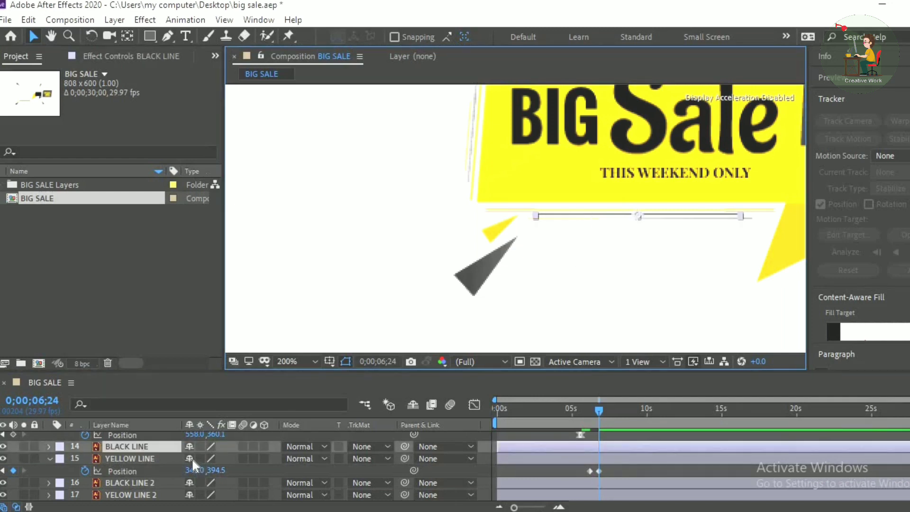
pyautogui.press('p')
pyautogui.moveTo(594, 414); pyautogui.dragTo(590, 415)
pyautogui.click(84, 458)
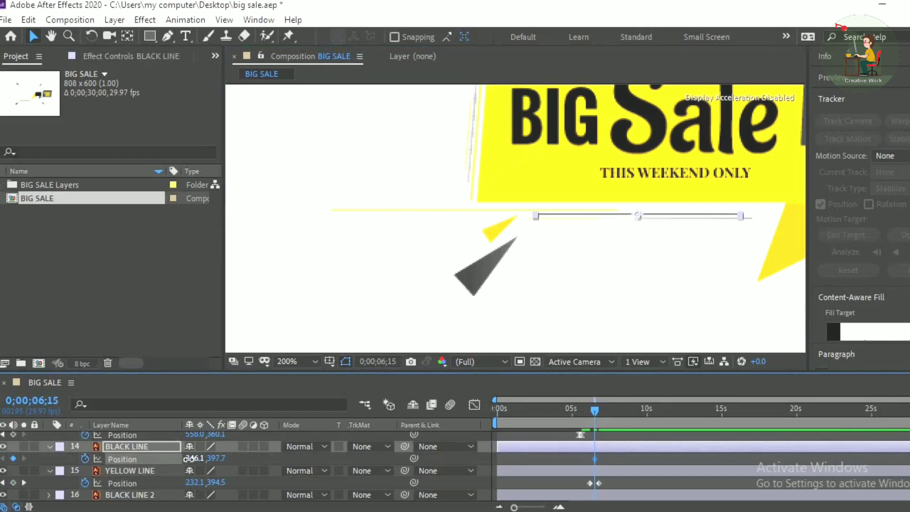
pyautogui.moveTo(192, 457); pyautogui.dragTo(314, 460)
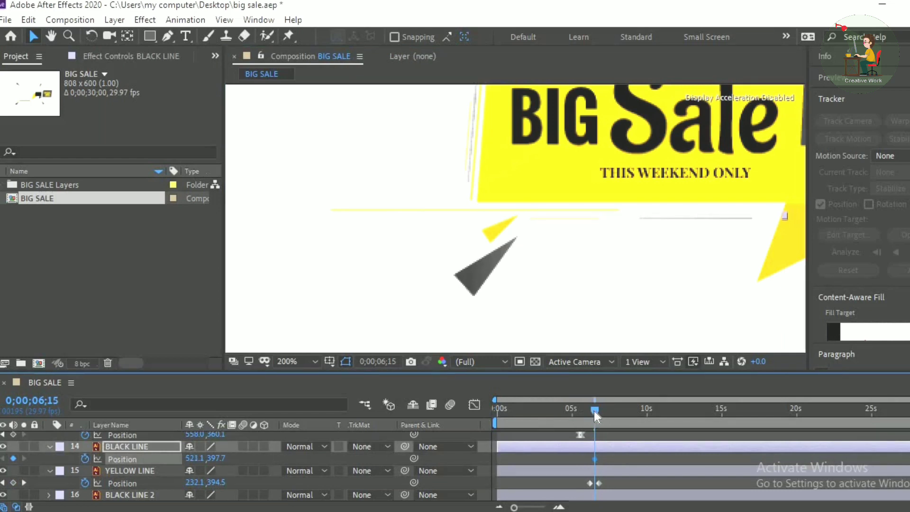
# - Set BLACK LINE's X position to 343.1 at 0;00;07;01 and deselect the layer
pyautogui.moveTo(593, 410); pyautogui.dragTo(600, 412)
pyautogui.moveTo(193, 457); pyautogui.dragTo(90, 476)
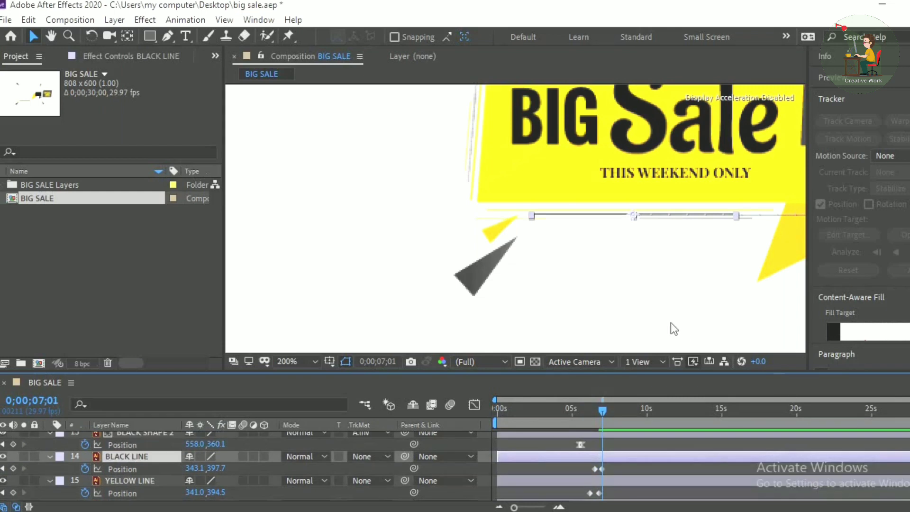
pyautogui.click(654, 241)
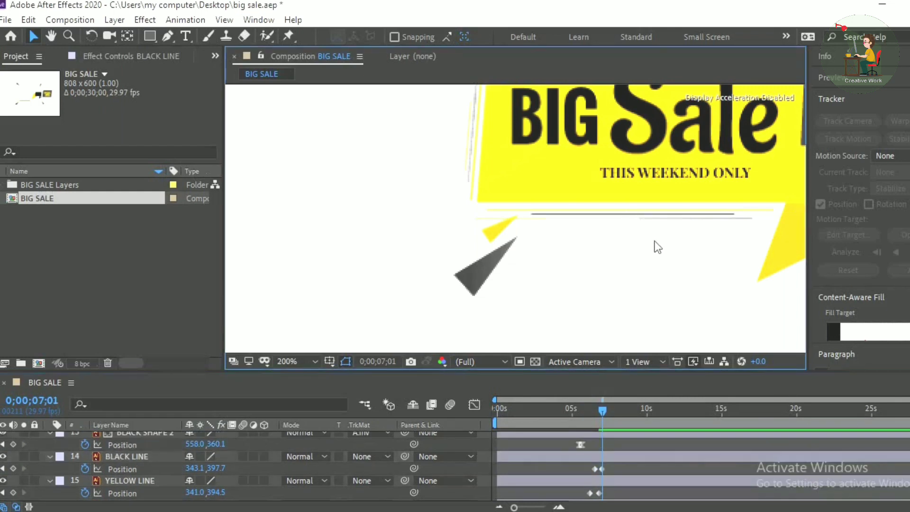
# - Keyframe BLACK LINE 2's X position at 490.9 at 0;00;07;01, and slide the line back under the banner a few frames further on
pyautogui.click(648, 221)
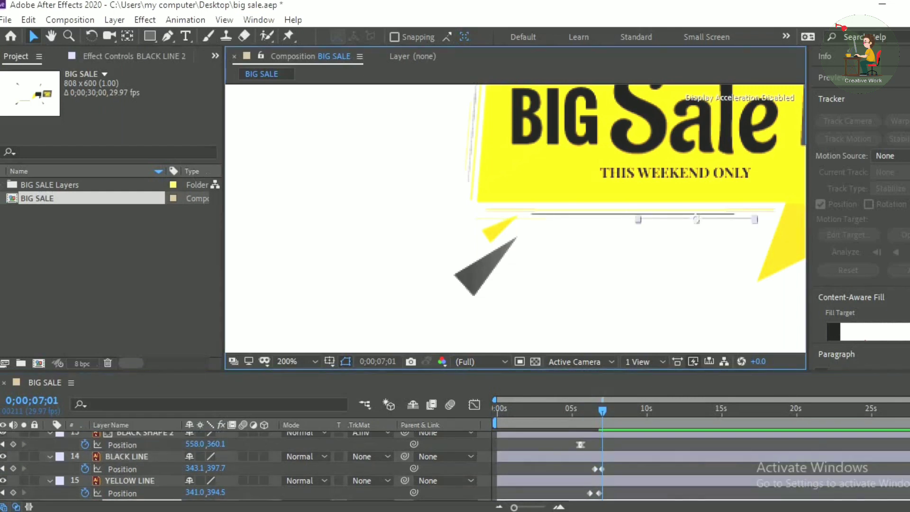
pyautogui.scroll(-2, 455, 465)
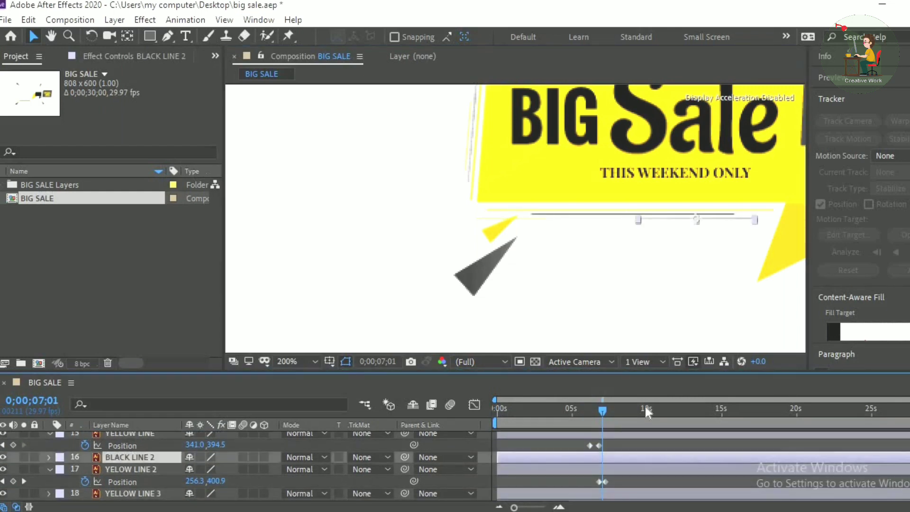
pyautogui.press('p')
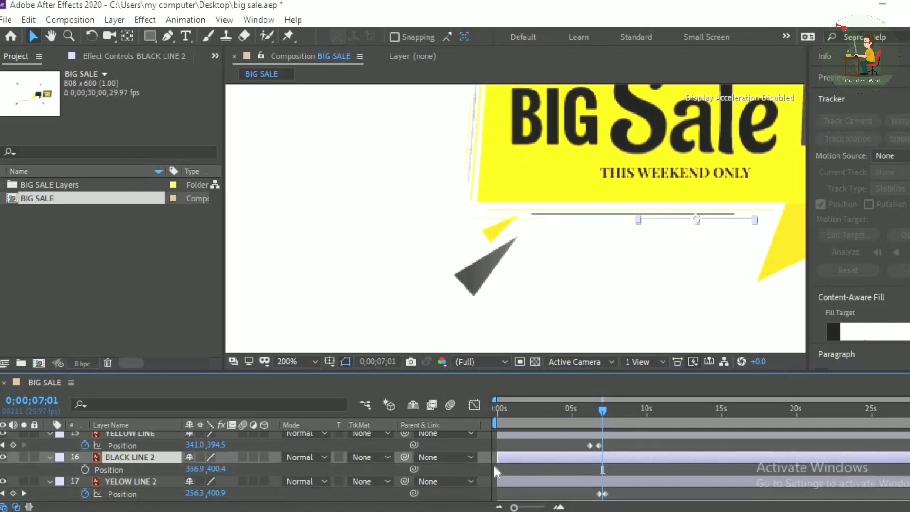
pyautogui.click(84, 469)
pyautogui.moveTo(195, 469); pyautogui.dragTo(279, 491)
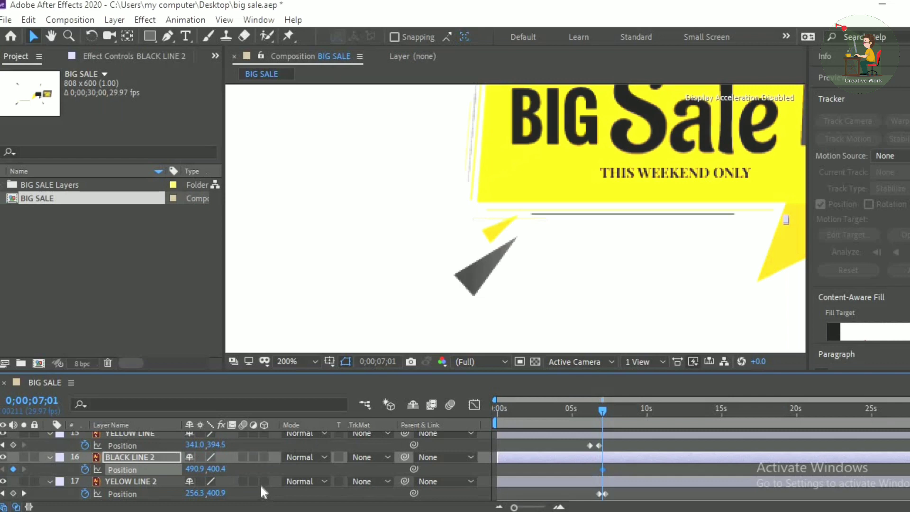
pyautogui.moveTo(606, 415); pyautogui.dragTo(612, 420)
pyautogui.moveTo(151, 475); pyautogui.dragTo(122, 477)
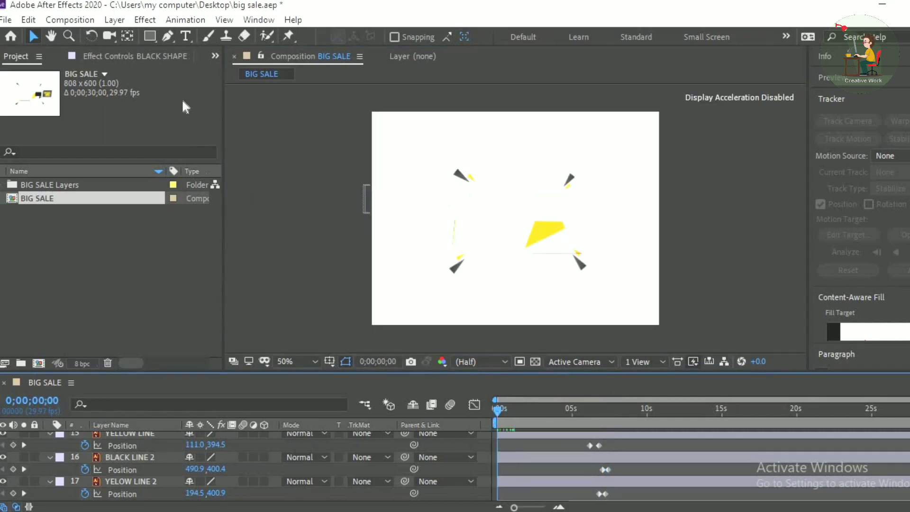
# - Draw a red rectangle shape covering the visible yellow shape in the lower middle of the composition
pyautogui.click(149, 38)
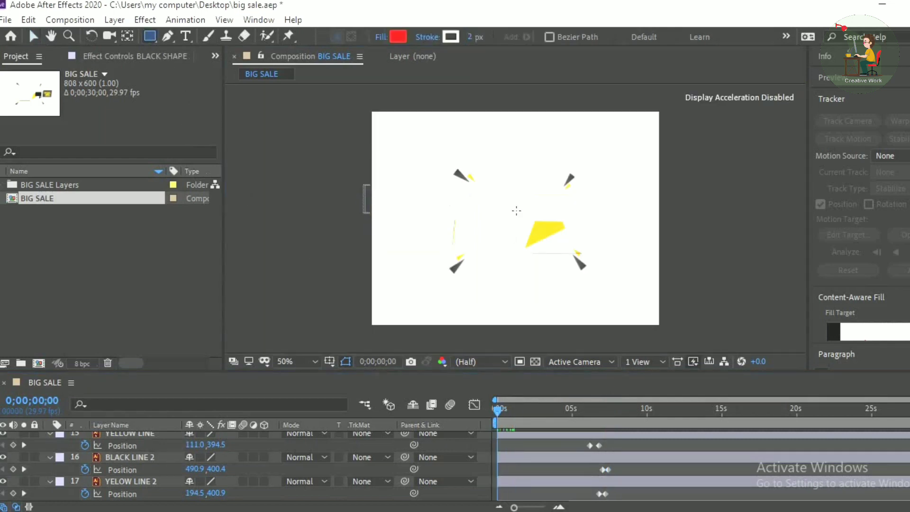
pyautogui.moveTo(516, 211); pyautogui.dragTo(573, 251)
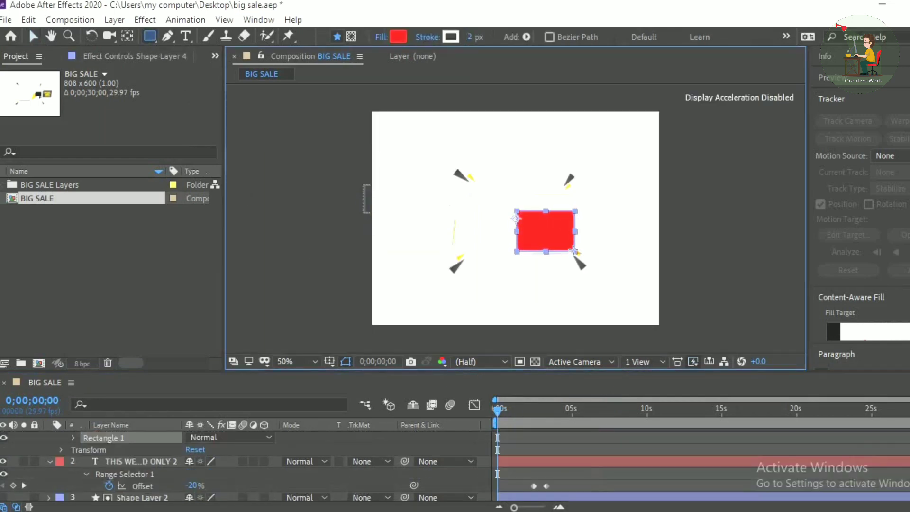
pyautogui.press('v')
# - Move Shape Layer 4 down the layer stack until it sits directly above the yellow shape layer
pyautogui.click(135, 437)
pyautogui.hotkey('ctrl', '[')
pyautogui.hotkey('ctrl', '[')
pyautogui.hotkey('ctrl', '[')
pyautogui.hotkey('ctrl', '[')
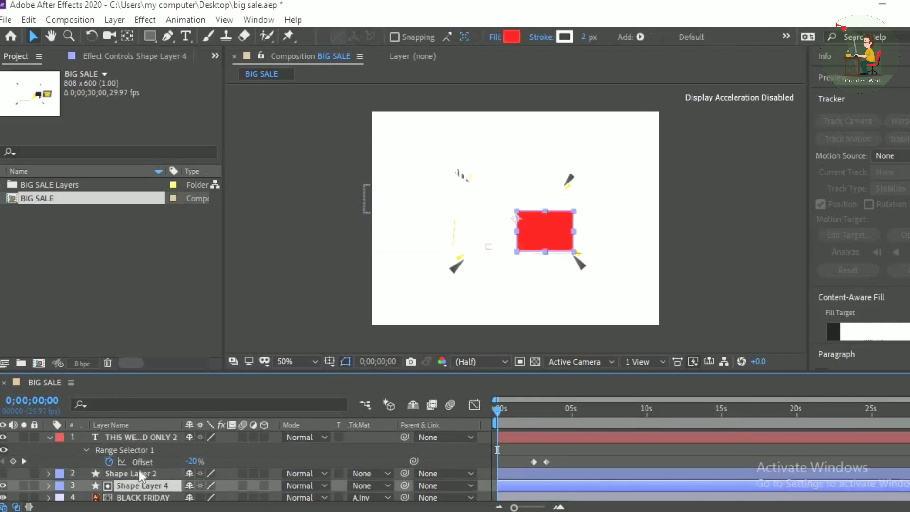
pyautogui.hotkey('ctrl', '[')
pyautogui.hotkey('ctrl', '[')
pyautogui.hotkey('ctrl', '[')
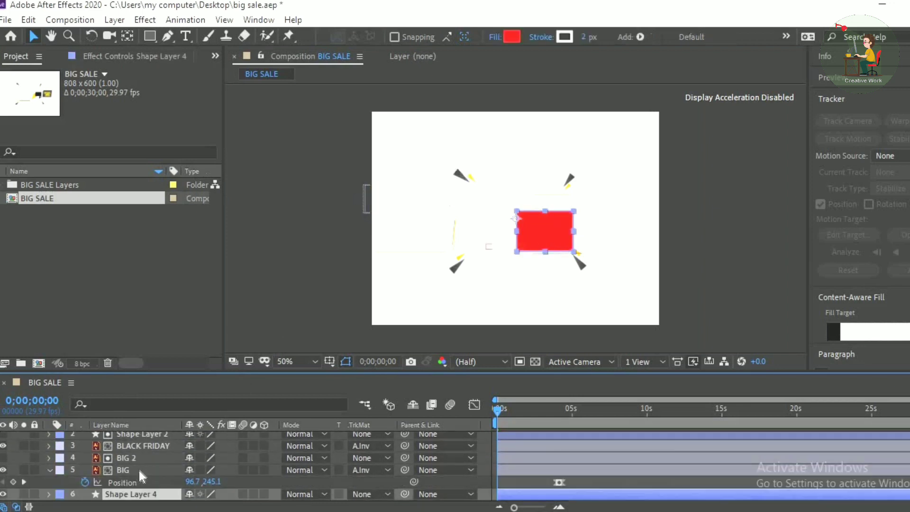
pyautogui.hotkey('ctrl', '[')
pyautogui.scroll(-1, 140, 476)
pyautogui.hotkey('ctrl', '[')
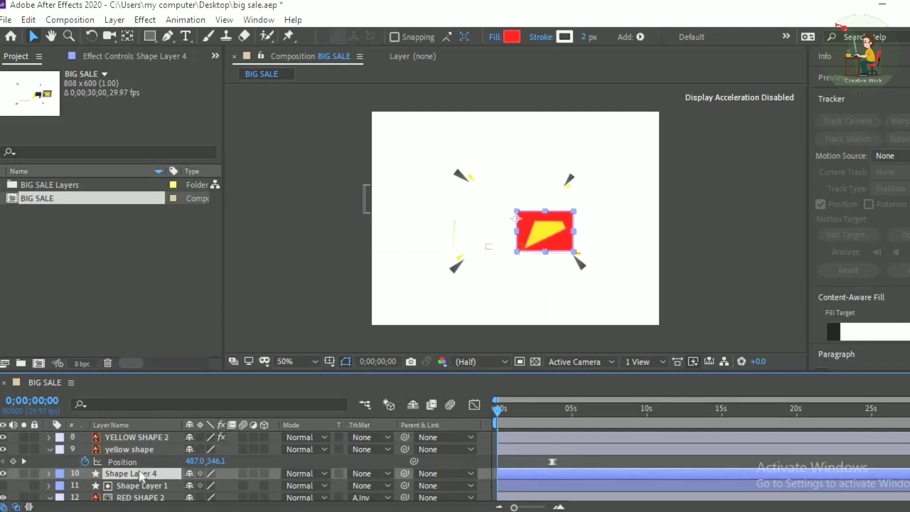
pyautogui.hotkey('ctrl', ']')
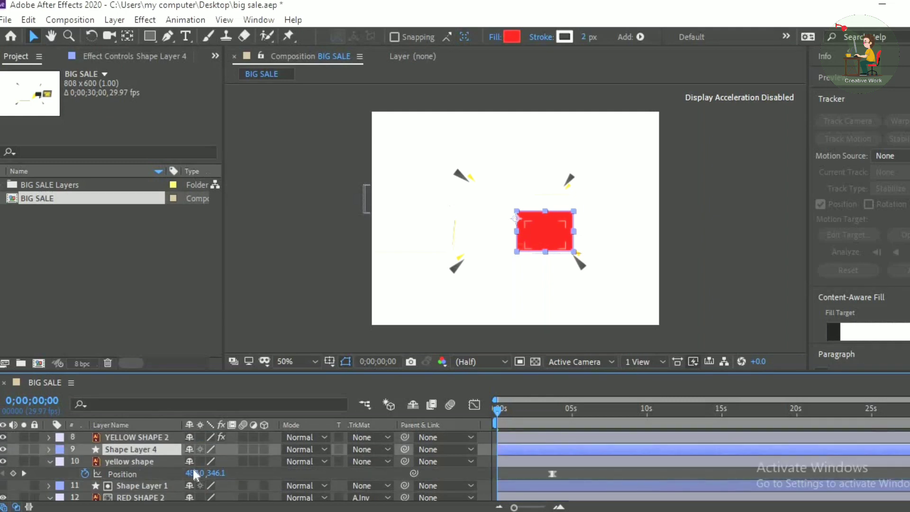
# - Set the yellow shape layer's track matte to Alpha Inverted Matte using Shape Layer 4
pyautogui.click(195, 462)
pyautogui.click(370, 461)
pyautogui.click(408, 415)
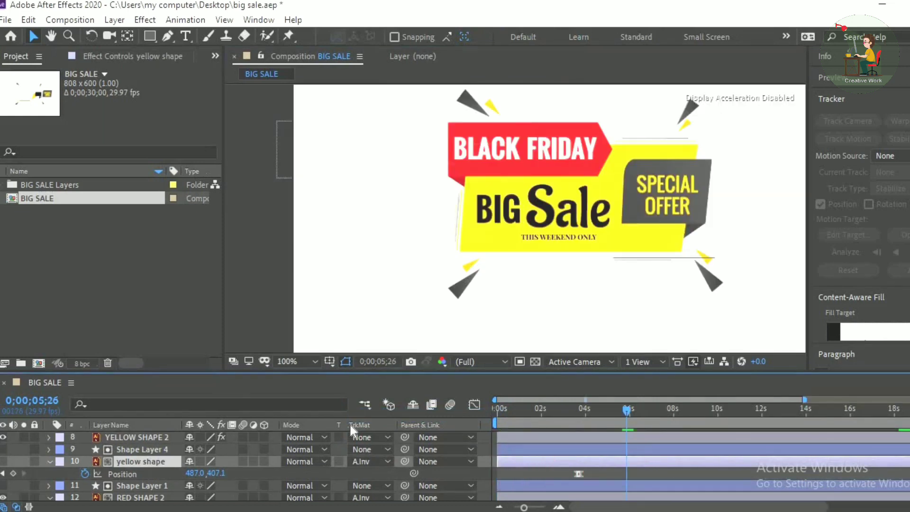
# - Draw a red rectangle just below the banner's lower-right edge, covering the black line, and collapse its new layer
pyautogui.click(260, 311)
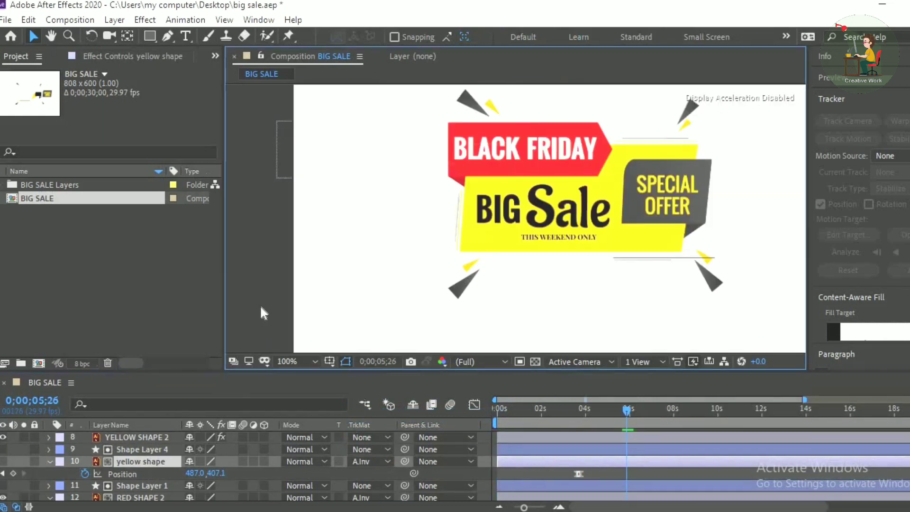
pyautogui.click(150, 36)
pyautogui.moveTo(608, 252); pyautogui.dragTo(728, 281)
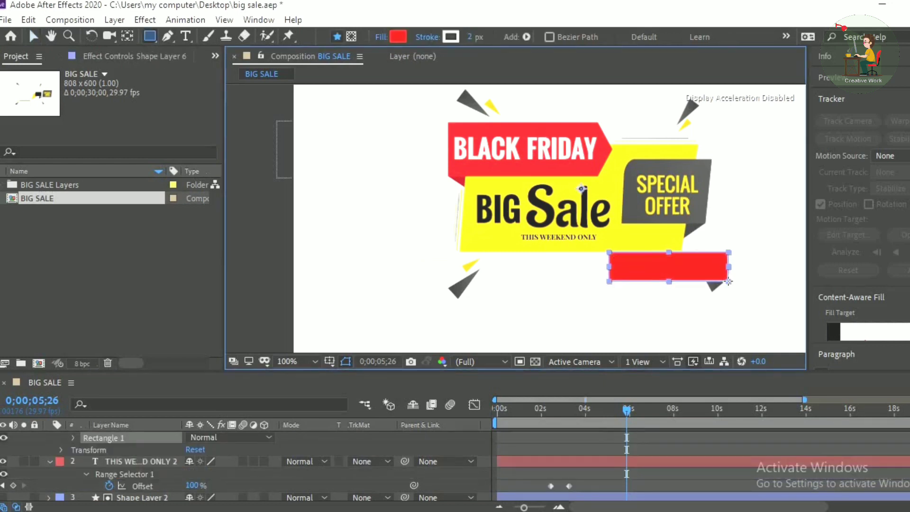
pyautogui.scroll(1, 115, 465)
pyautogui.click(50, 438)
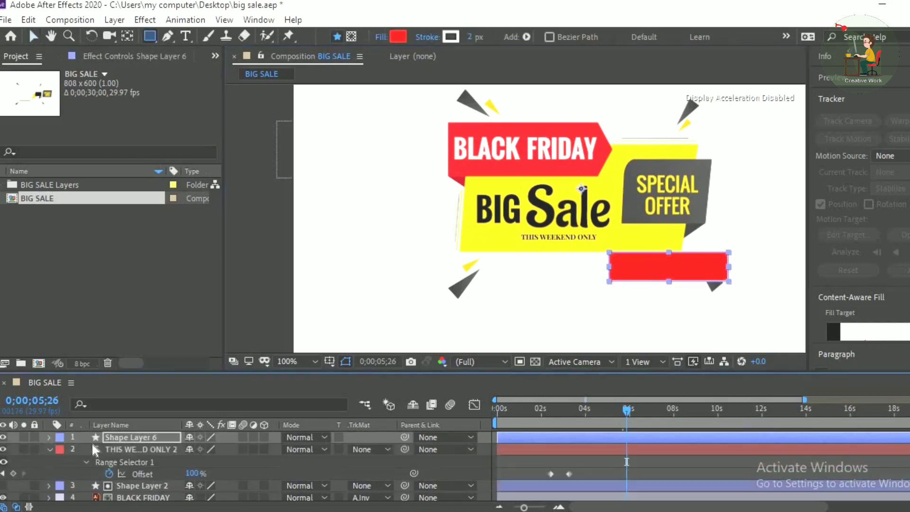
# - Move Shape Layer 6 down the layer stack until it sits directly above BLACK LINE
pyautogui.press('v')
pyautogui.hotkey('ctrl', '[')
pyautogui.hotkey('ctrl', '[')
pyautogui.hotkey('ctrl', '[')
pyautogui.hotkey('ctrl', '[')
pyautogui.hotkey('ctrl', '[')
pyautogui.hotkey('ctrl', '[')
pyautogui.hotkey('ctrl', '[')
pyautogui.hotkey('ctrl', '[')
pyautogui.hotkey('ctrl', '[')
pyautogui.hotkey('ctrl', '[')
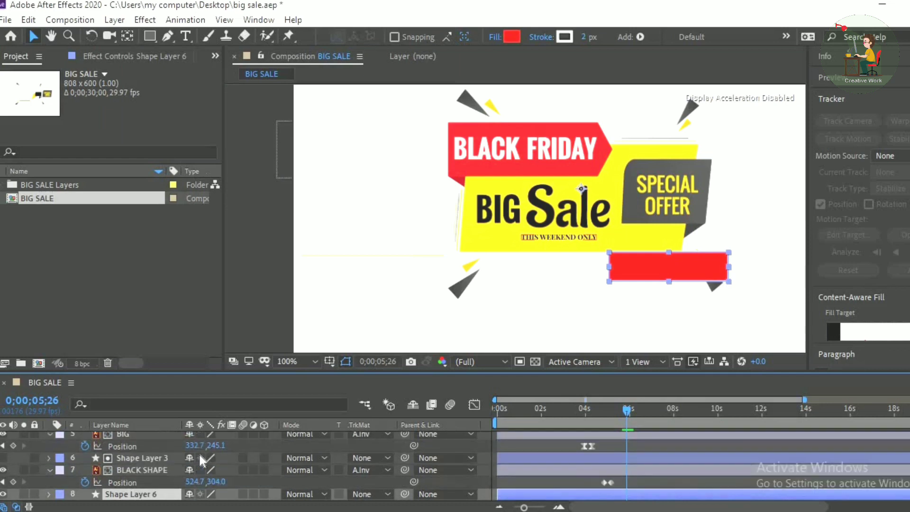
pyautogui.hotkey('ctrl', '[')
pyautogui.hotkey('ctrl', '[')
pyautogui.hotkey('ctrl', '[')
pyautogui.hotkey('ctrl', '[')
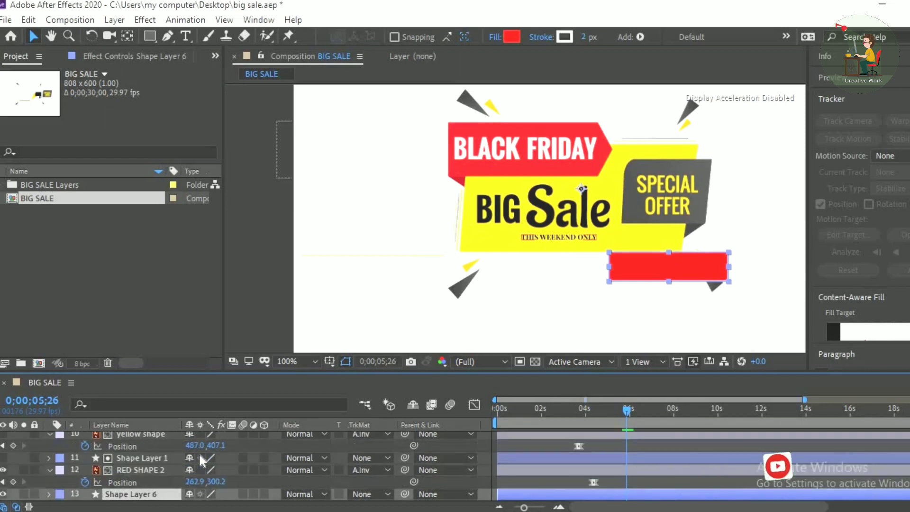
pyautogui.hotkey('ctrl', '[')
pyautogui.scroll(-3, 194, 466)
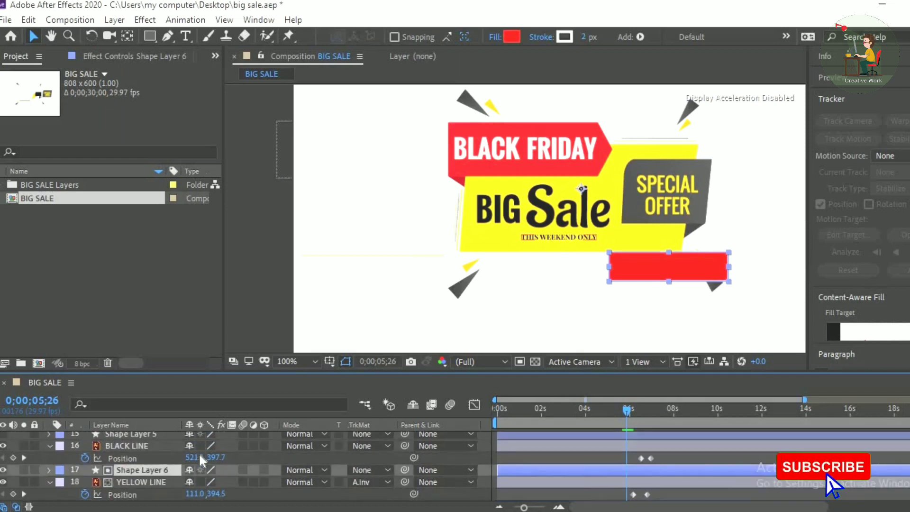
# - Set BLACK LINE's track matte to Alpha Inverted Matte "Shape Layer 6" and preview the animation from an earlier time
pyautogui.click(370, 458)
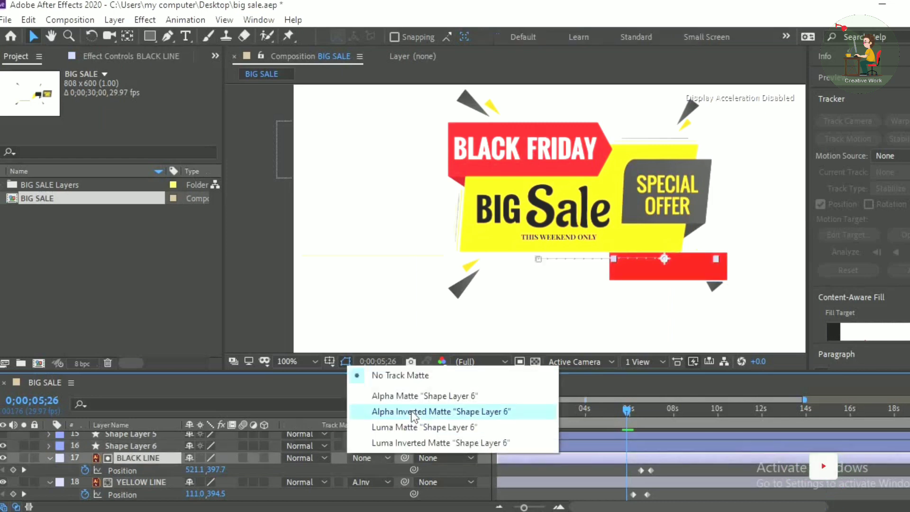
pyautogui.click(417, 409)
pyautogui.click(628, 408)
pyautogui.moveTo(625, 411); pyautogui.dragTo(593, 426)
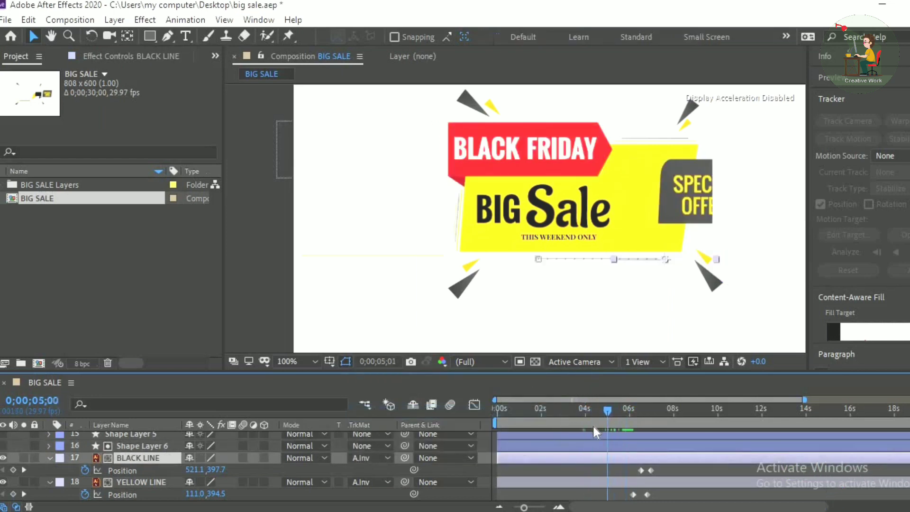
pyautogui.press('space')
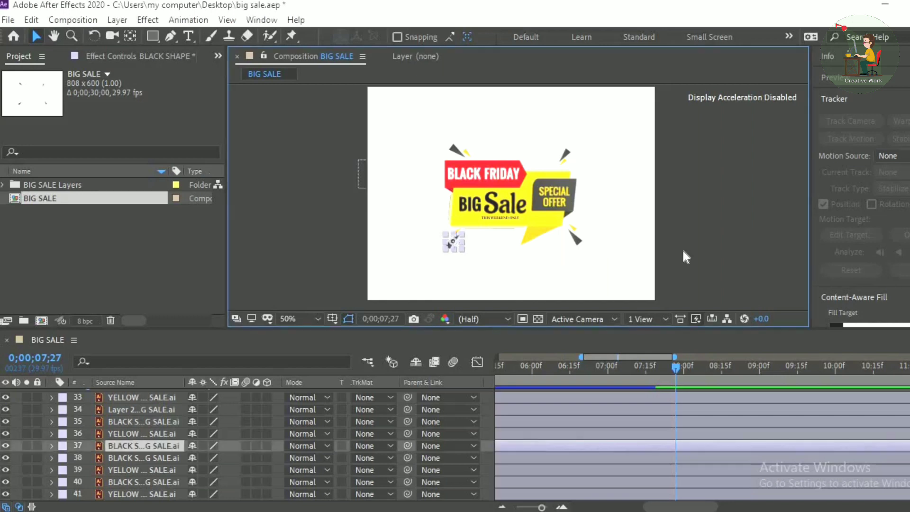
# - Add a Scale keyframe of 0% at 0;00;07;27 to layer 37, the black triangle at the banner's lower-left corner
pyautogui.scroll(2, 681, 248)
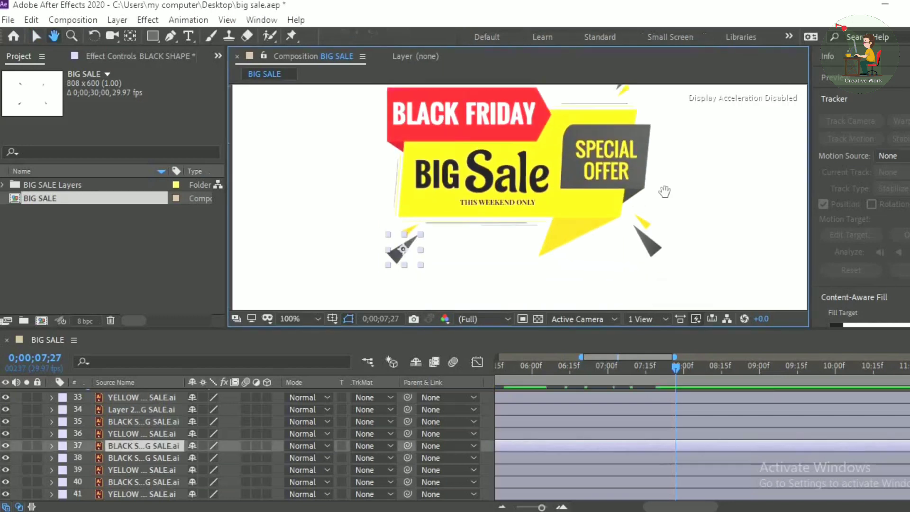
pyautogui.press('s')
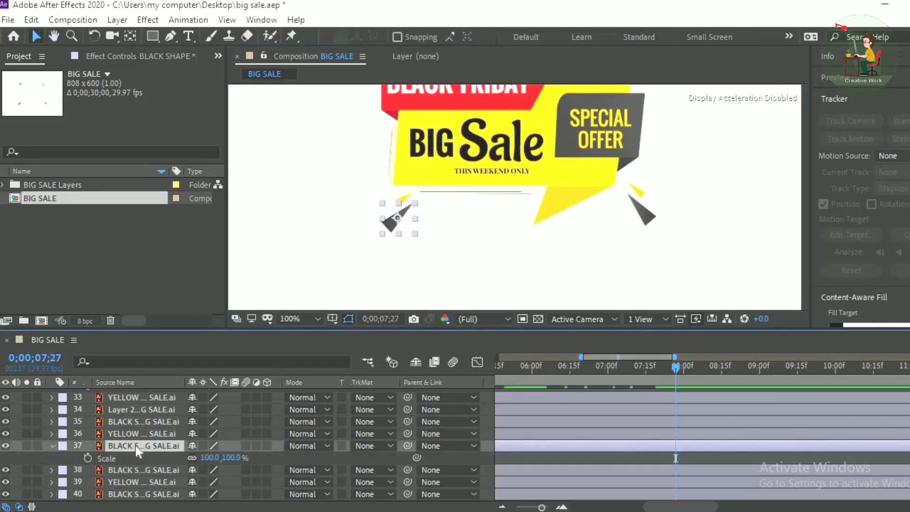
pyautogui.click(87, 457)
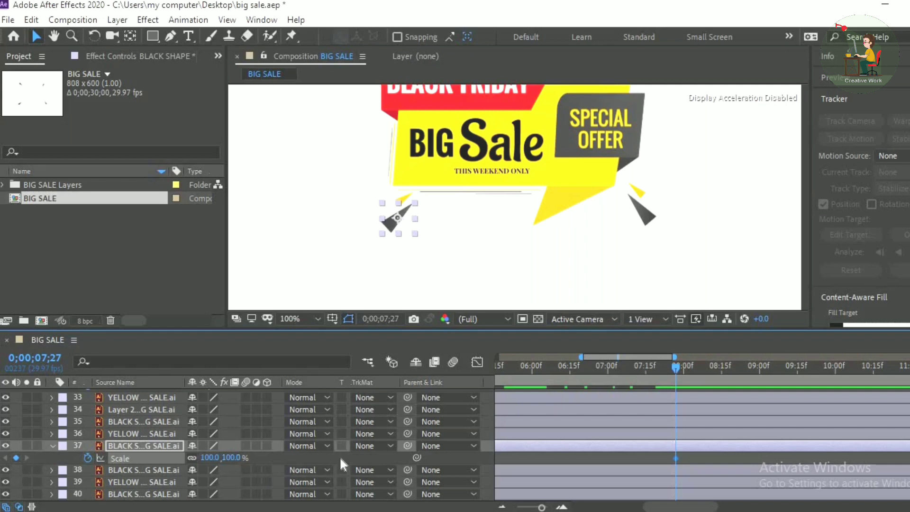
pyautogui.click(218, 457)
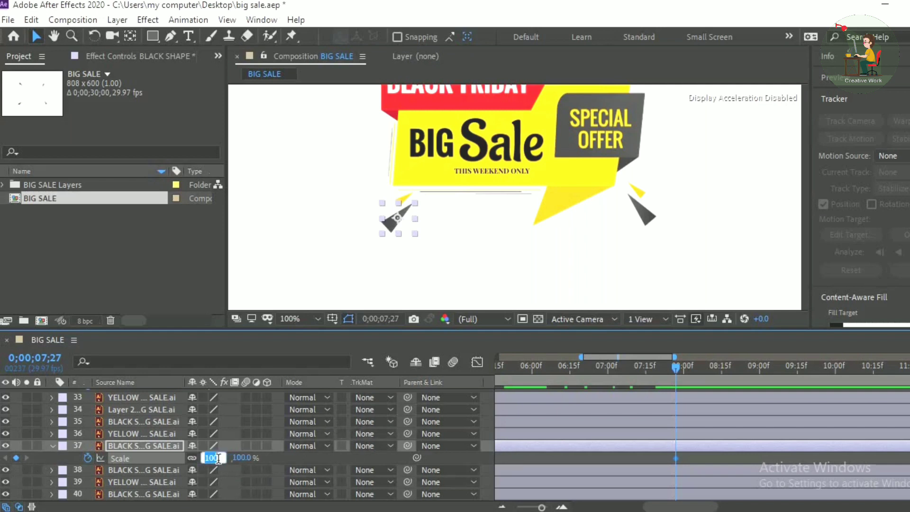
pyautogui.write('00')
pyautogui.press('Return')
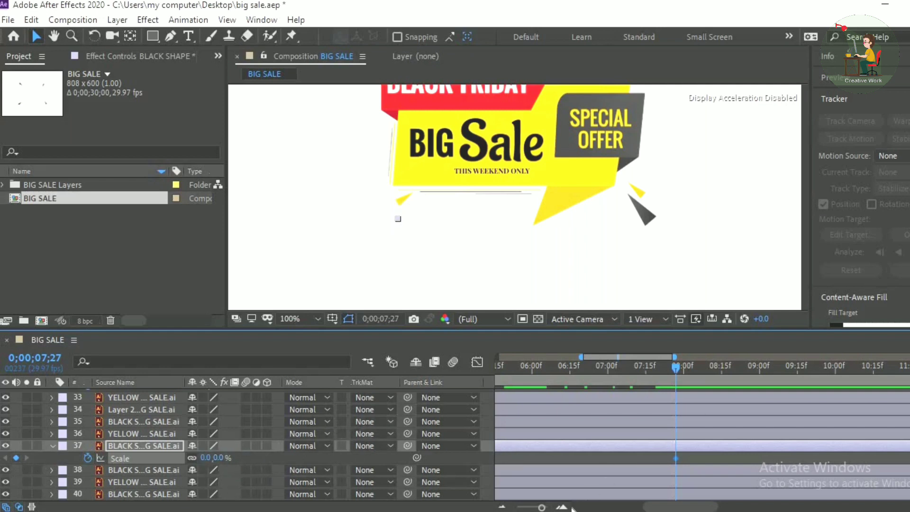
# - Set the black triangle's Scale to 100% at 0;00;08;00
pyautogui.press('pagedown')
pyautogui.press('pagedown')
pyautogui.press('pagedown')
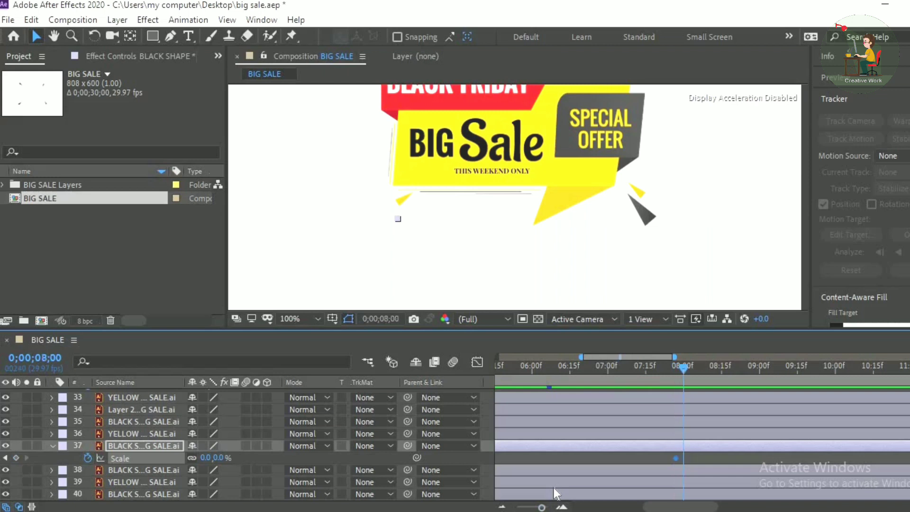
pyautogui.click(206, 457)
pyautogui.write('100')
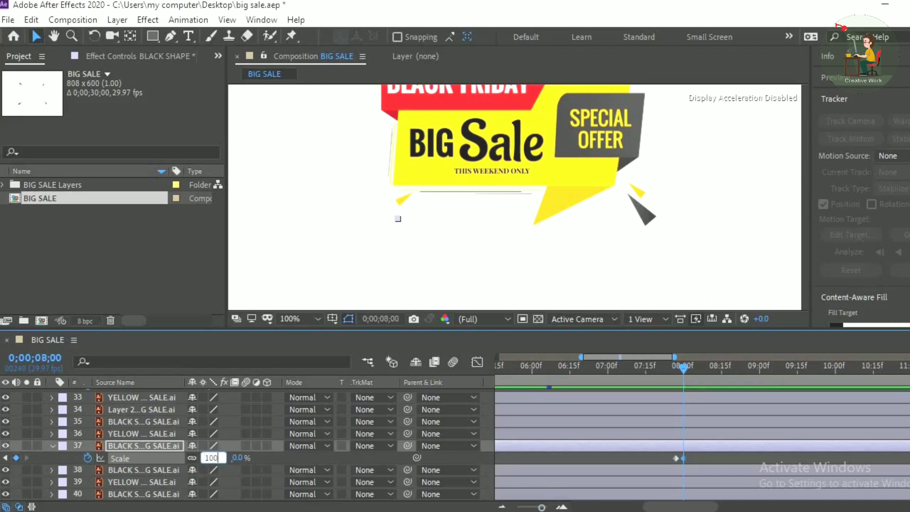
pyautogui.press('Return')
# - Set the black triangle's Scale to 80% at 0;00;08;03
pyautogui.moveTo(542, 507); pyautogui.dragTo(540, 507)
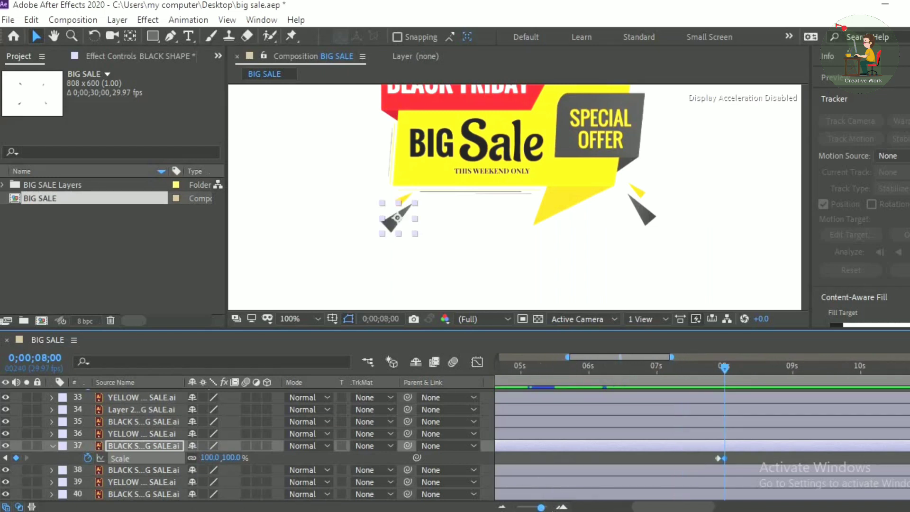
pyautogui.moveTo(684, 507); pyautogui.dragTo(697, 507)
pyautogui.press('pagedown')
pyautogui.press('pagedown')
pyautogui.press('pagedown')
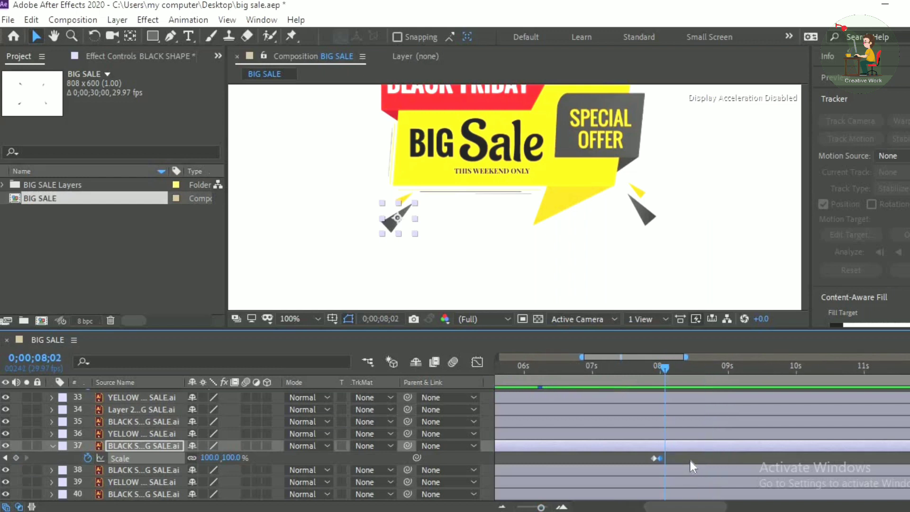
pyautogui.click(206, 458)
pyautogui.write('80')
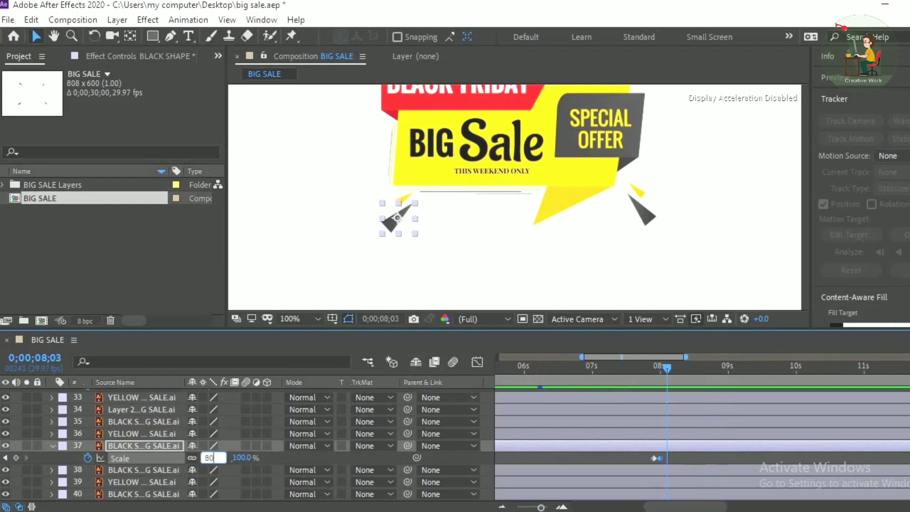
pyautogui.press('Return')
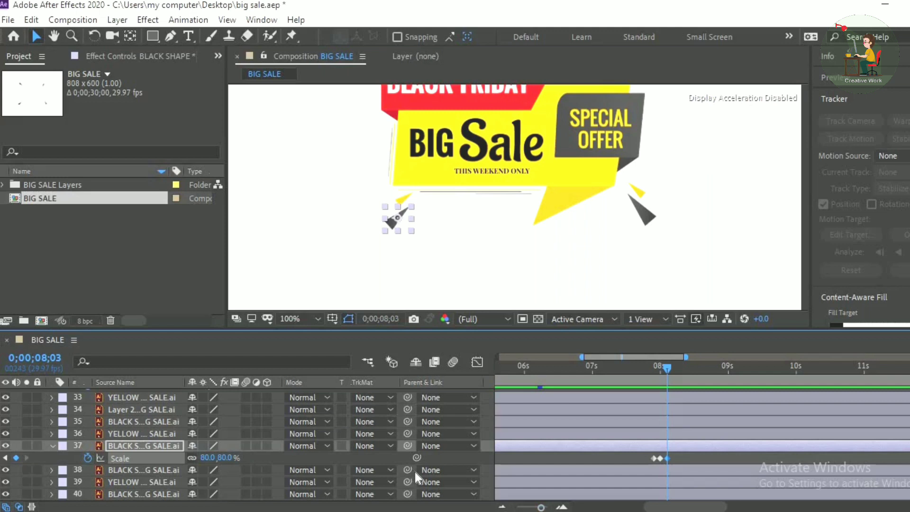
# - Bring the black triangle's Scale back to 100% at 0;00;08;06
pyautogui.press('pagedown')
pyautogui.press('pagedown')
pyautogui.press('pagedown')
pyautogui.click(206, 458)
pyautogui.write('10')
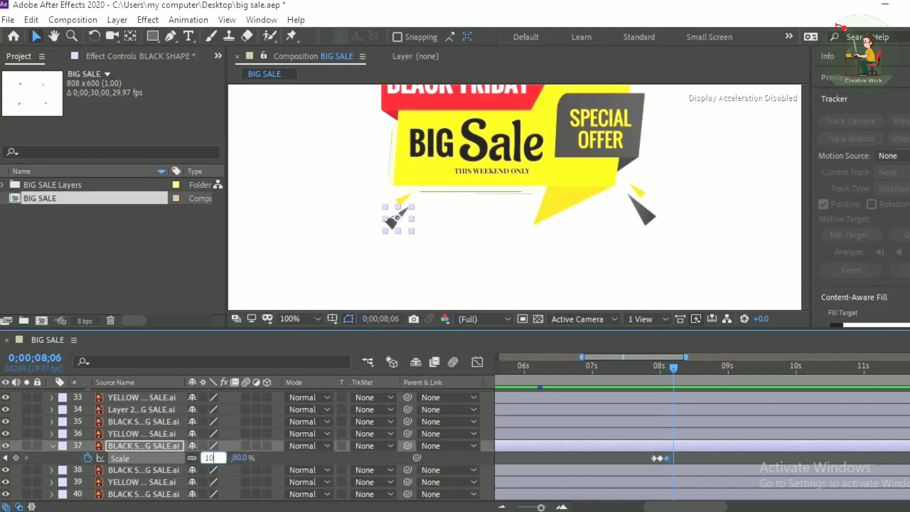
pyautogui.write('0')
pyautogui.press('Return')
# - Reveal Rotation alongside Scale on layer 37 and add a starting Rotation keyframe at 0;00;08;09
pyautogui.hotkey('shift', 'r')
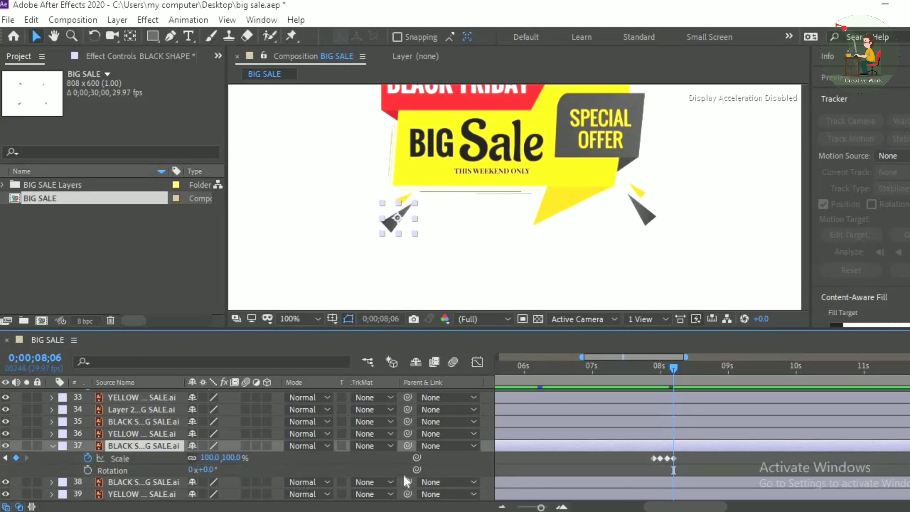
pyautogui.press('pagedown')
pyautogui.press('pagedown')
pyautogui.press('pagedown')
pyautogui.click(88, 470)
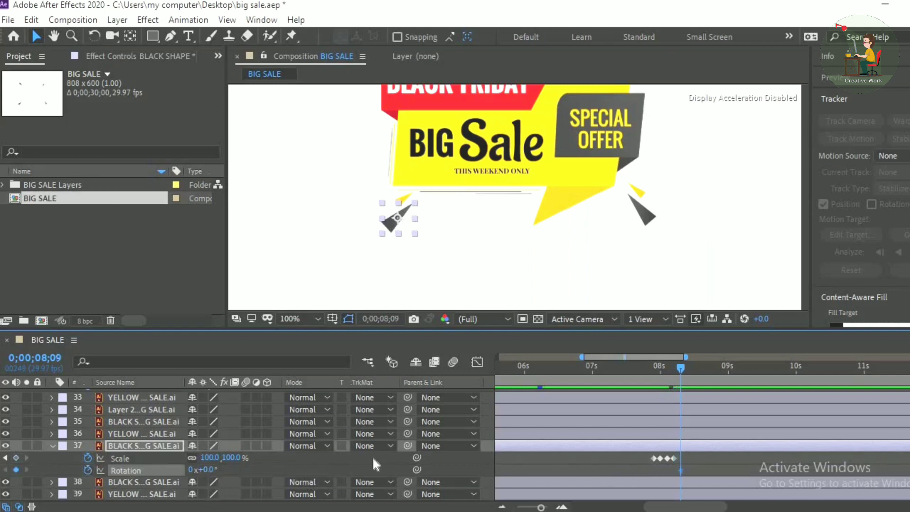
# - Set the black triangle's Rotation to 359° at 0;00;08;12
pyautogui.press('pagedown')
pyautogui.press('pagedown')
pyautogui.press('pagedown')
pyautogui.moveTo(204, 469); pyautogui.dragTo(483, 494)
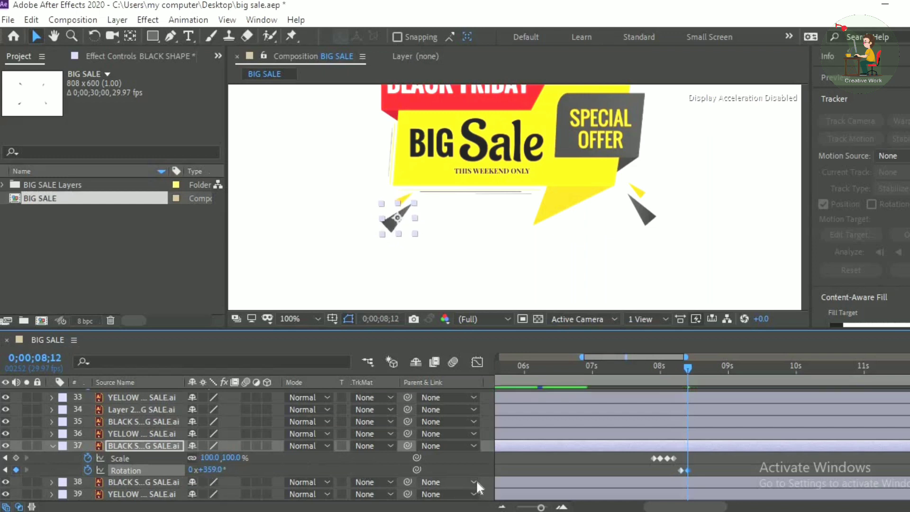
# - Reveal Position on layer 37 as well and add a Position keyframe at 0;00;08;15
pyautogui.press('pagedown')
pyautogui.press('pagedown')
pyautogui.press('pagedown')
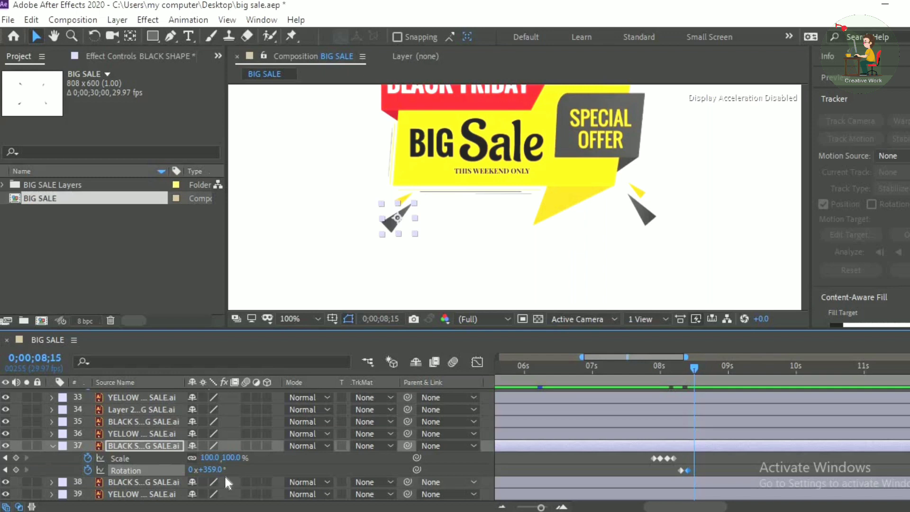
pyautogui.click(141, 444)
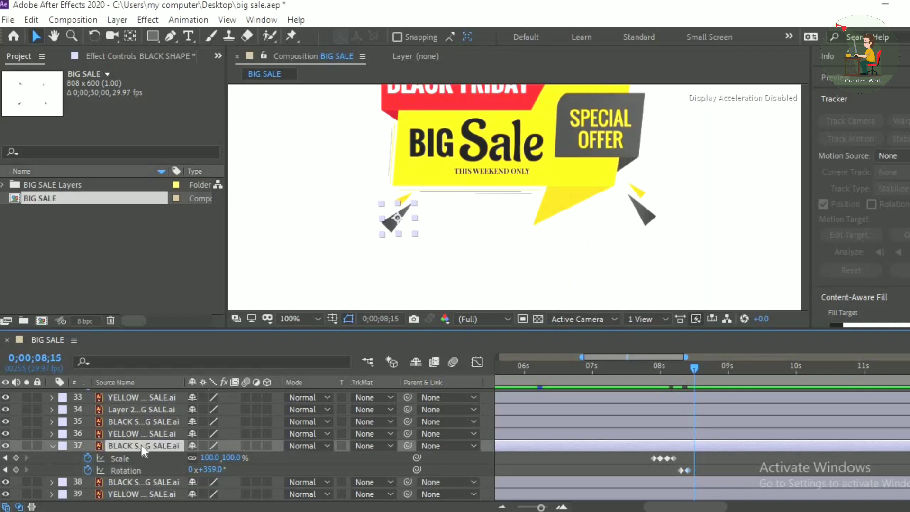
pyautogui.hotkey('shift', 'p')
pyautogui.click(87, 457)
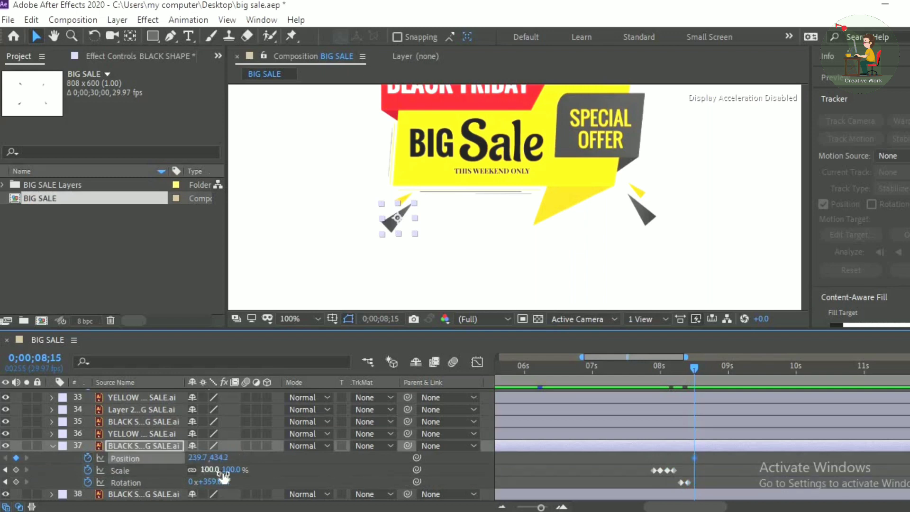
# - Add a second Position keyframe to the black triangle at 0;00;08;18
pyautogui.press('pagedown')
pyautogui.press('pagedown')
pyautogui.press('pagedown')
pyautogui.hotkey('alt', 'shift', 'p')
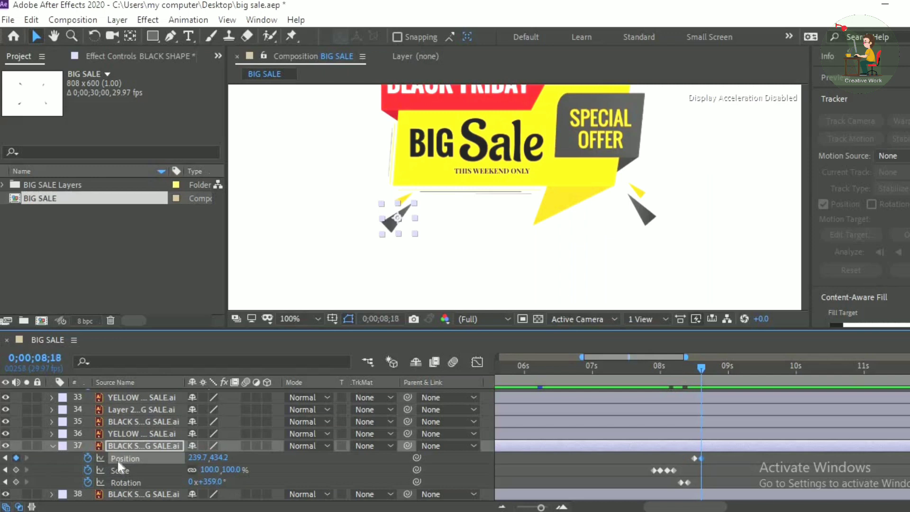
# - Move the black triangle outward to about 215.7, 460.2 at 0;00;08;18 and repeat its starting Position keyframe at 0;00;08;21
pyautogui.moveTo(397, 215); pyautogui.dragTo(386, 235)
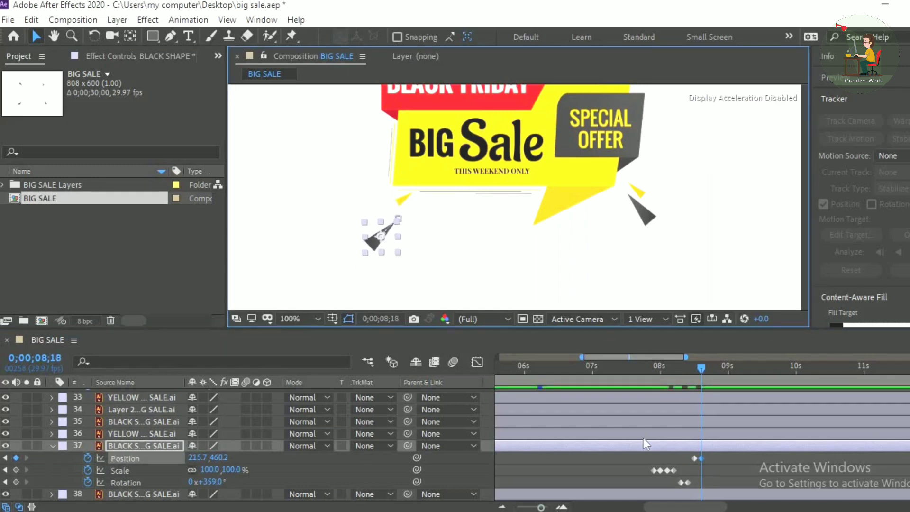
pyautogui.press('pagedown')
pyautogui.press('pagedown')
pyautogui.press('pagedown')
pyautogui.click(5, 458)
pyautogui.press('pagedown')
pyautogui.press('pagedown')
pyautogui.press('pagedown')
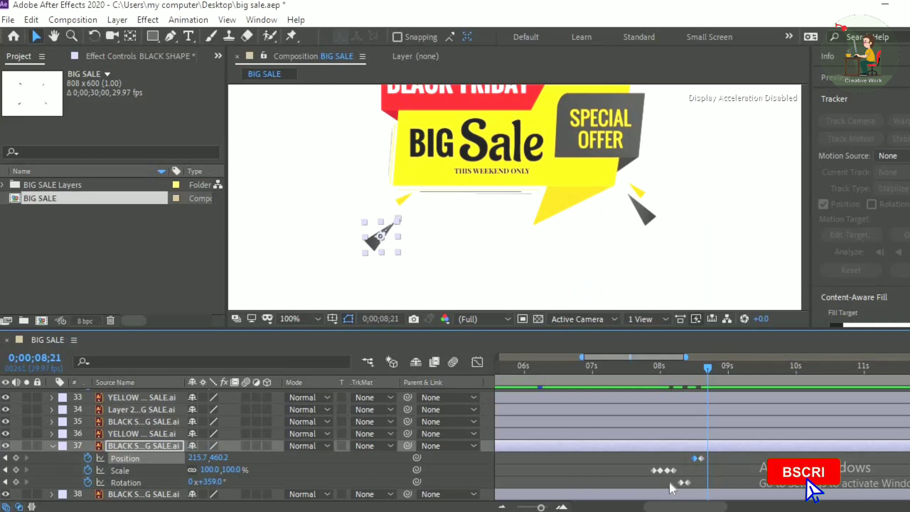
pyautogui.hotkey('ctrl', 'v')
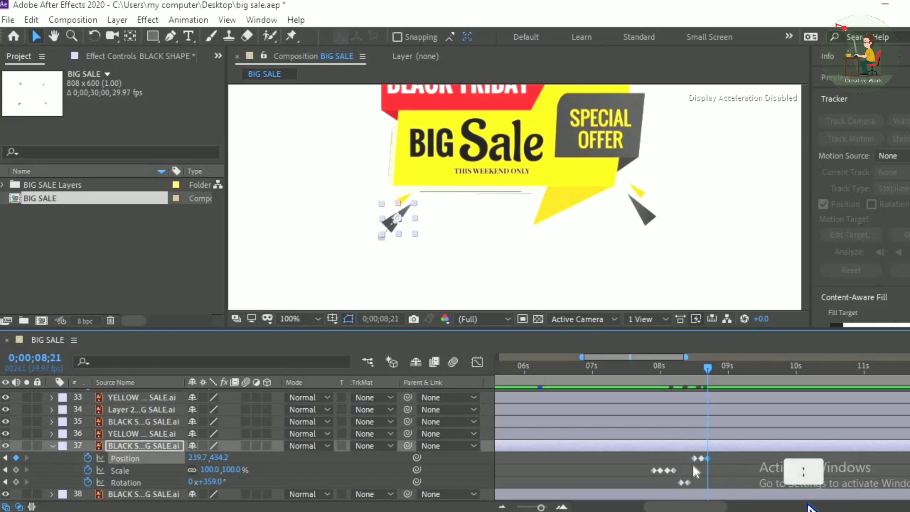
# - Duplicate the black triangle's last two Position keyframes starting at 0;00;08;24, then preview the animation
pyautogui.press('pagedown')
pyautogui.press('pagedown')
pyautogui.press('pagedown')
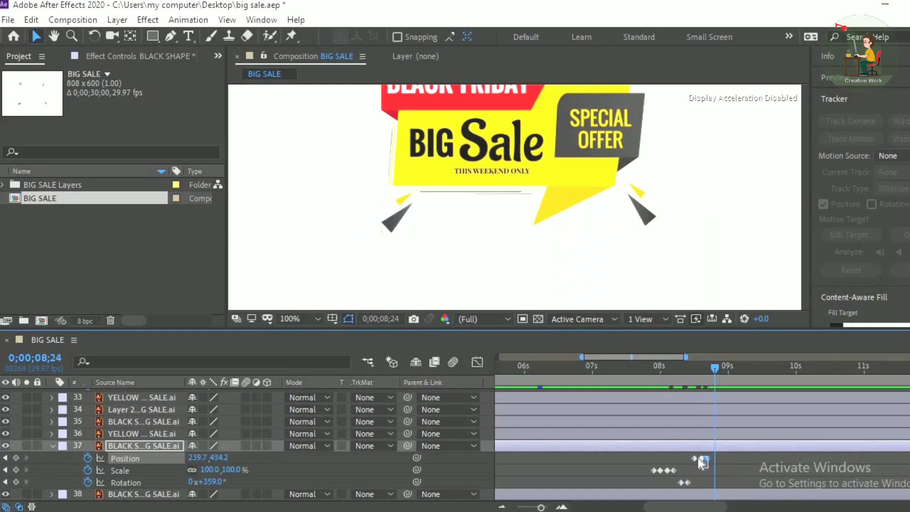
pyautogui.moveTo(697, 457); pyautogui.dragTo(708, 492)
pyautogui.hotkey('ctrl', 'c')
pyautogui.hotkey('ctrl', 'v')
pyautogui.moveTo(715, 367); pyautogui.dragTo(630, 389)
pyautogui.press('space')
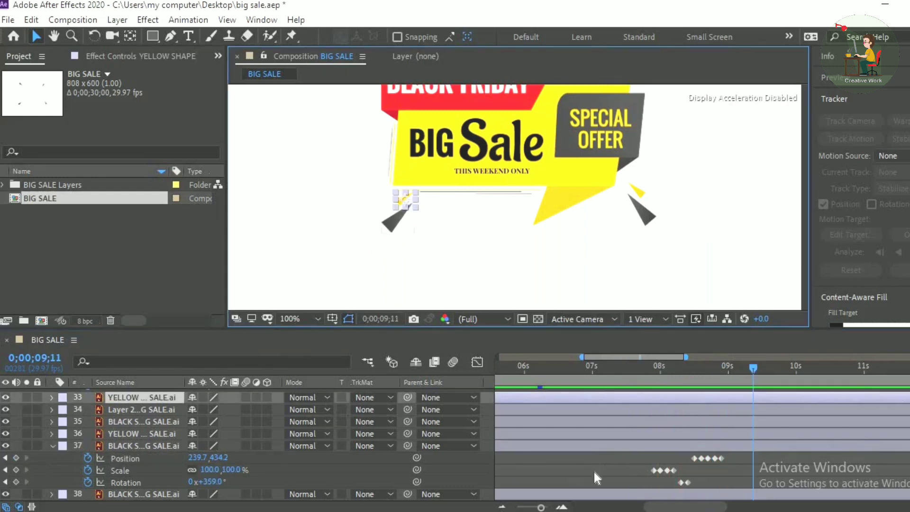
# - Reveal Scale on yellow triangle layer 33 and add a 0% Scale keyframe at 0;00;07;27
pyautogui.press('s')
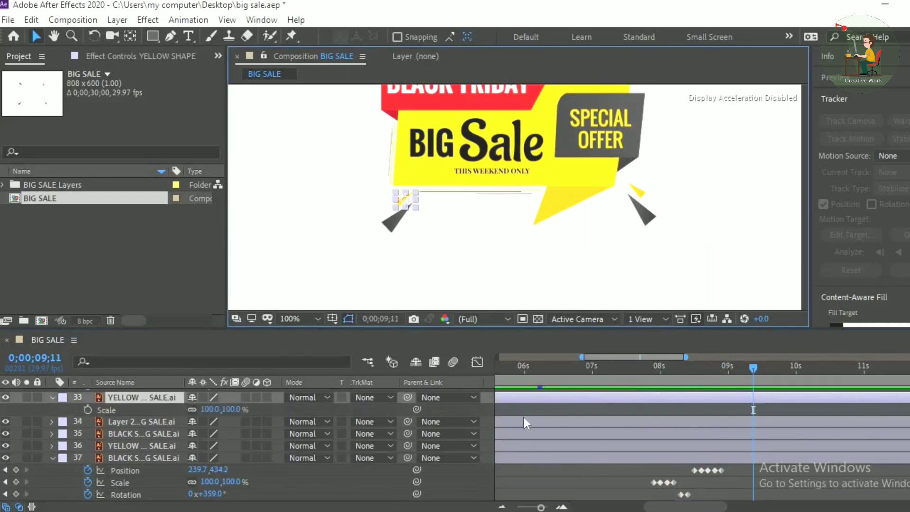
pyautogui.click(5, 482)
pyautogui.moveTo(666, 371); pyautogui.dragTo(653, 369)
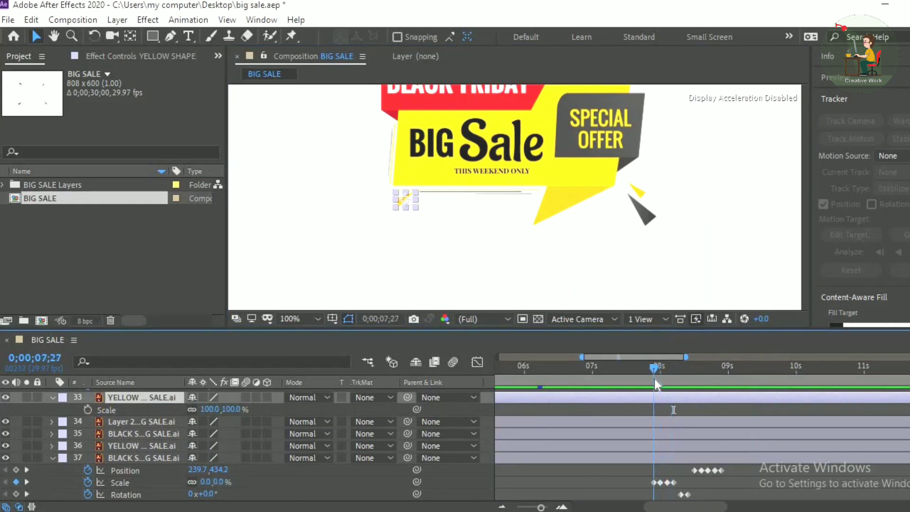
pyautogui.click(87, 409)
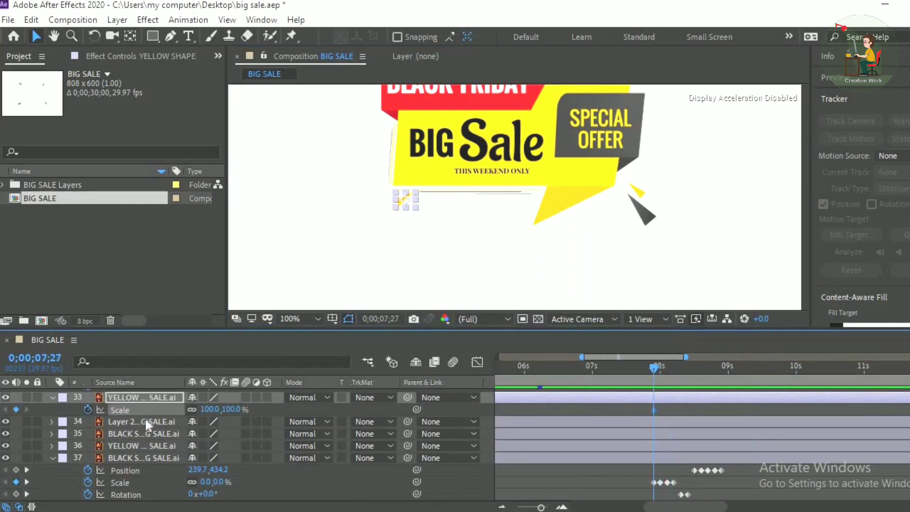
pyautogui.click(206, 409)
pyautogui.write('00')
pyautogui.press('Return')
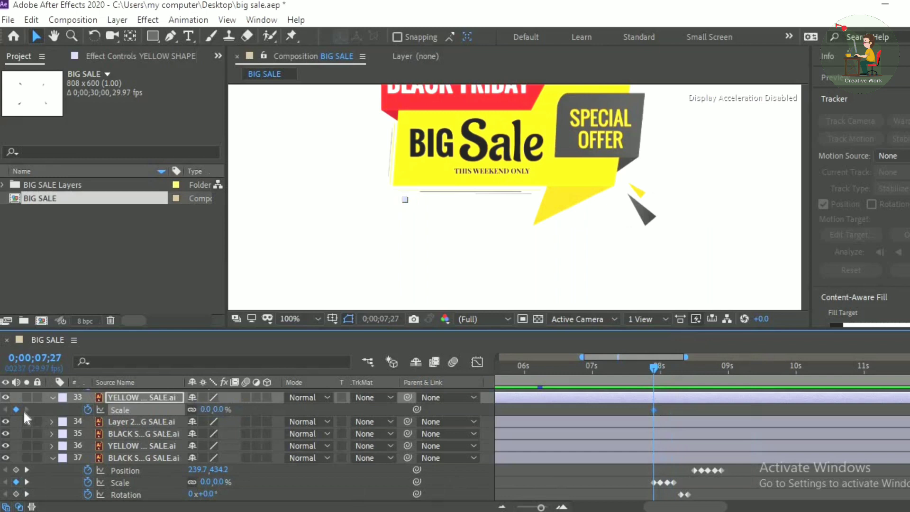
# - Set the yellow triangle's Scale to 100% at 0;00;08;00, matching layer 37's second Scale keyframe
pyautogui.click(27, 482)
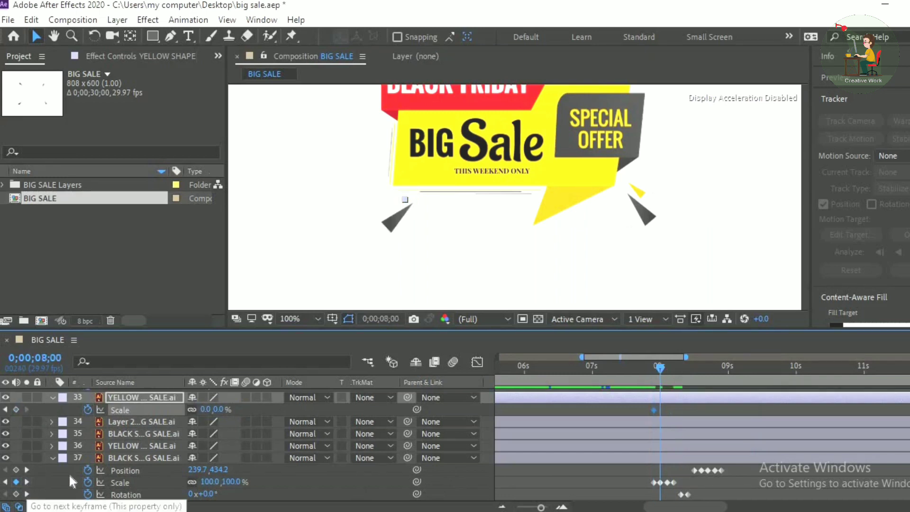
pyautogui.click(212, 409)
pyautogui.write('100')
pyautogui.press('Return')
# - Set layer 33's Scale to 70% at 0;00;08;03 and back to 100% at 0;00;08;06
pyautogui.click(27, 482)
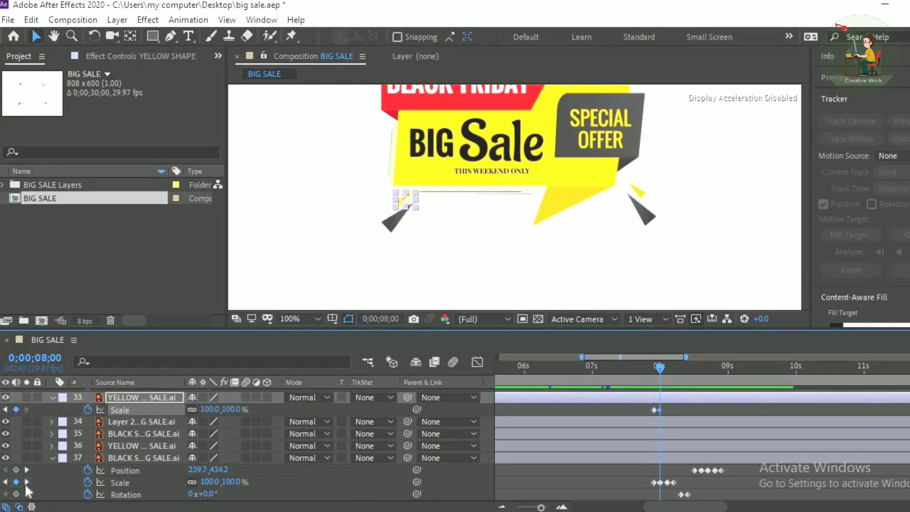
pyautogui.click(212, 409)
pyautogui.write('70')
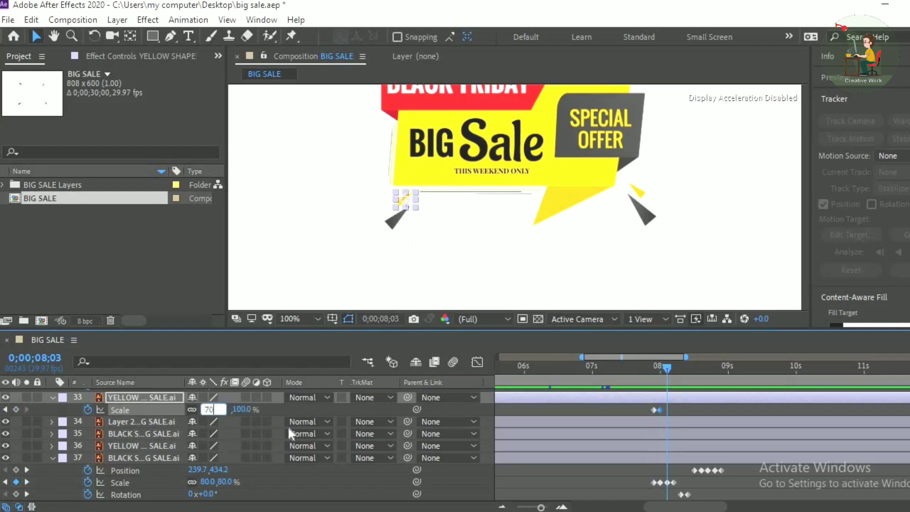
pyautogui.press('Return')
pyautogui.click(27, 482)
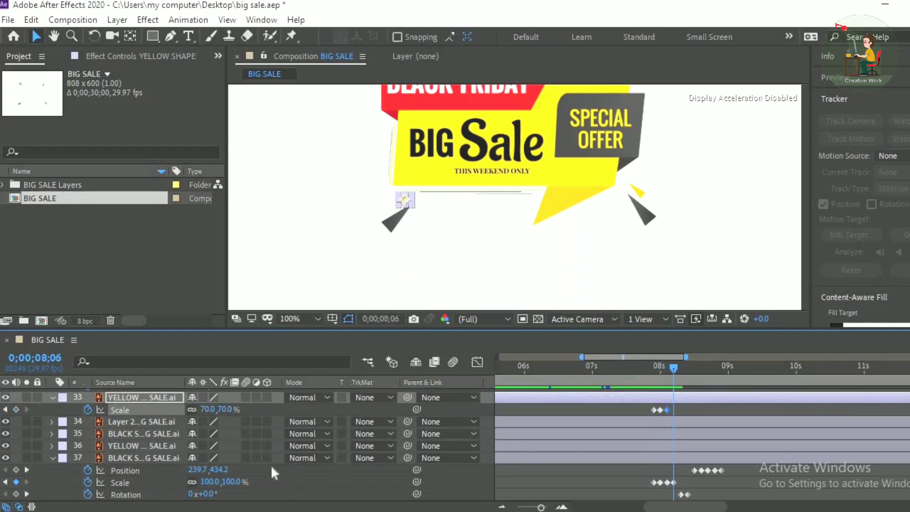
pyautogui.click(209, 409)
pyautogui.write('100')
pyautogui.press('Return')
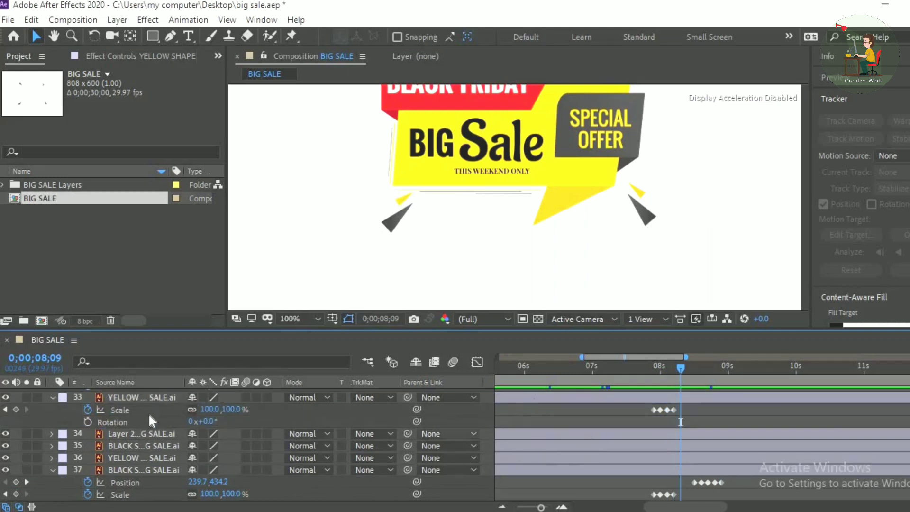
# - Add a starting Rotation keyframe to layer 33 at 0;00;08;09 and set Rotation to -356° at 0;00;08;12
pyautogui.click(87, 421)
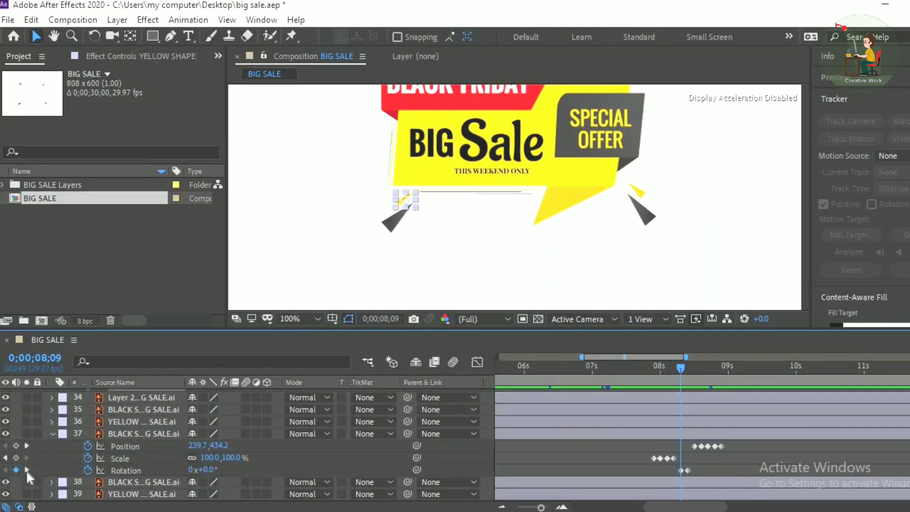
pyautogui.press('pagedown')
pyautogui.press('pagedown')
pyautogui.press('pagedown')
pyautogui.scroll(2, 266, 428)
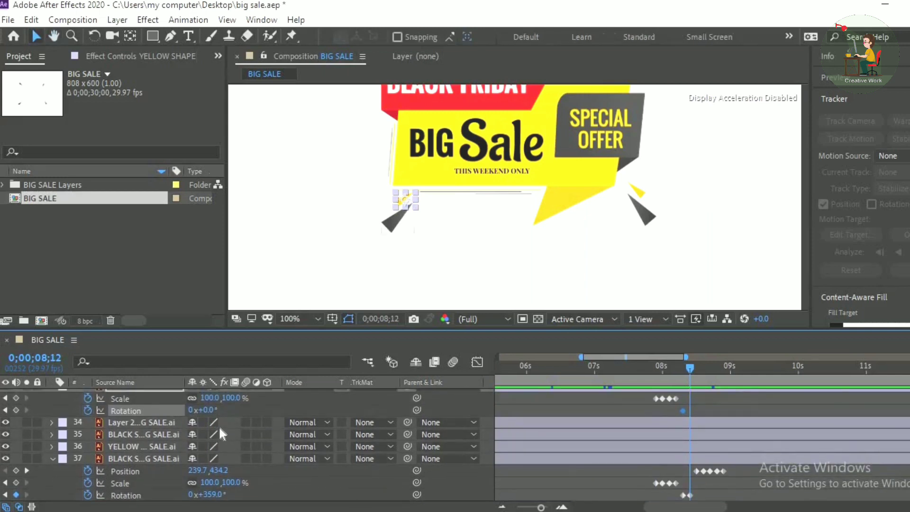
pyautogui.moveTo(209, 410); pyautogui.dragTo(186, 412)
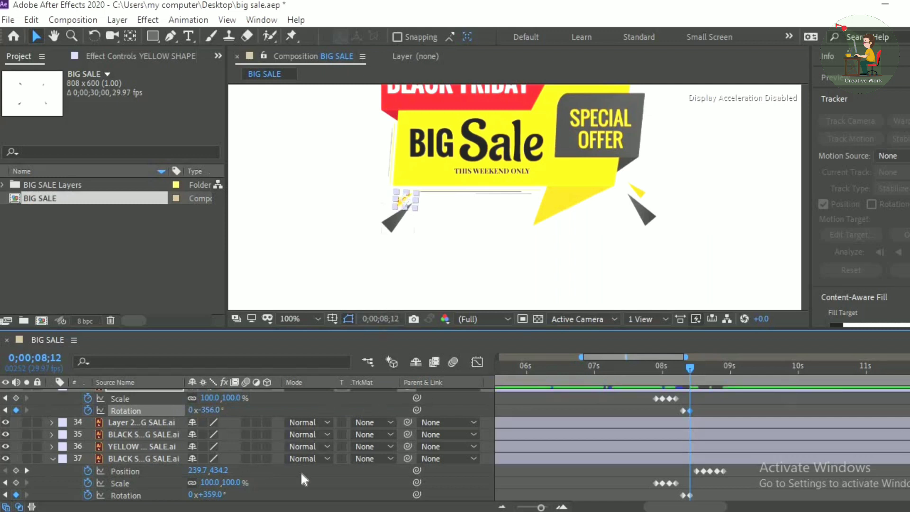
# - Add a Position keyframe to layer 33 at 0;00;08;15 and move the yellow triangle outward to about 216.9, 433.9 at 0;00;08;18
pyautogui.click(26, 470)
pyautogui.scroll(1, 113, 405)
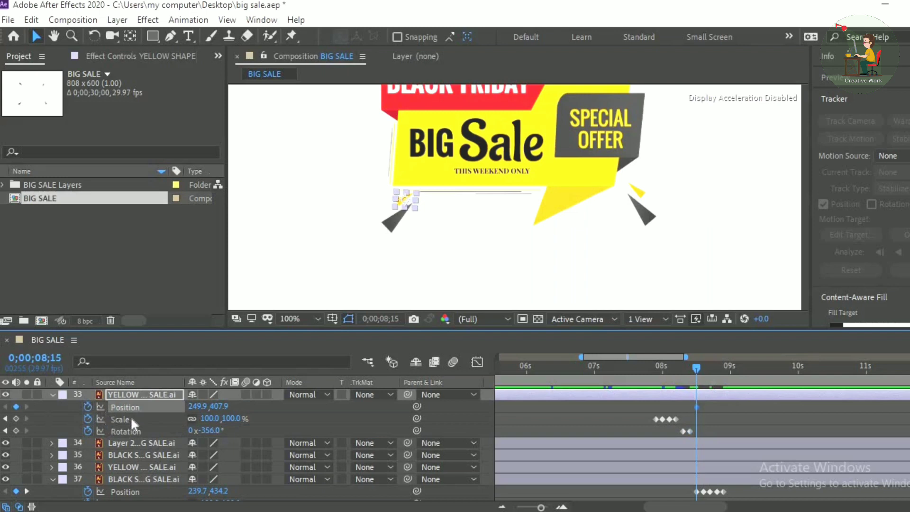
pyautogui.click(27, 491)
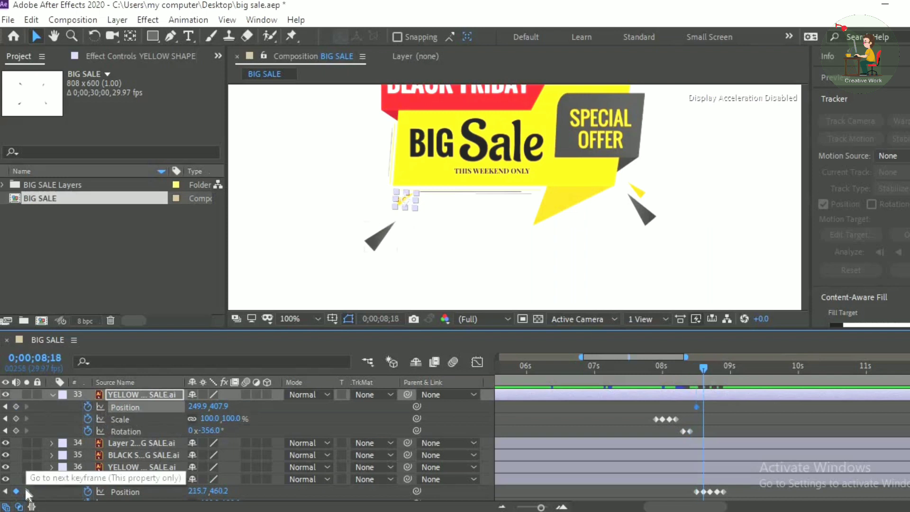
pyautogui.moveTo(399, 207); pyautogui.dragTo(385, 221)
# - Copy the yellow triangle's starting Position keyframe to 0;00;08;21
pyautogui.click(27, 491)
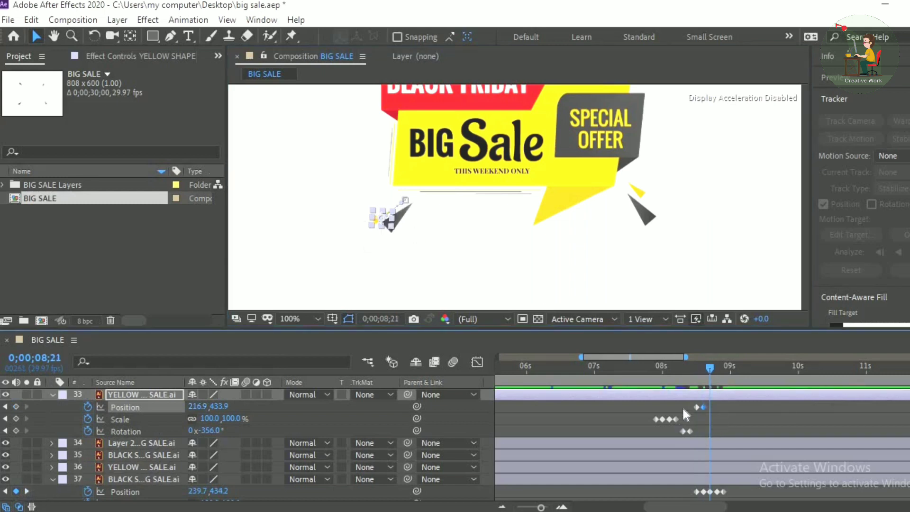
pyautogui.click(696, 406)
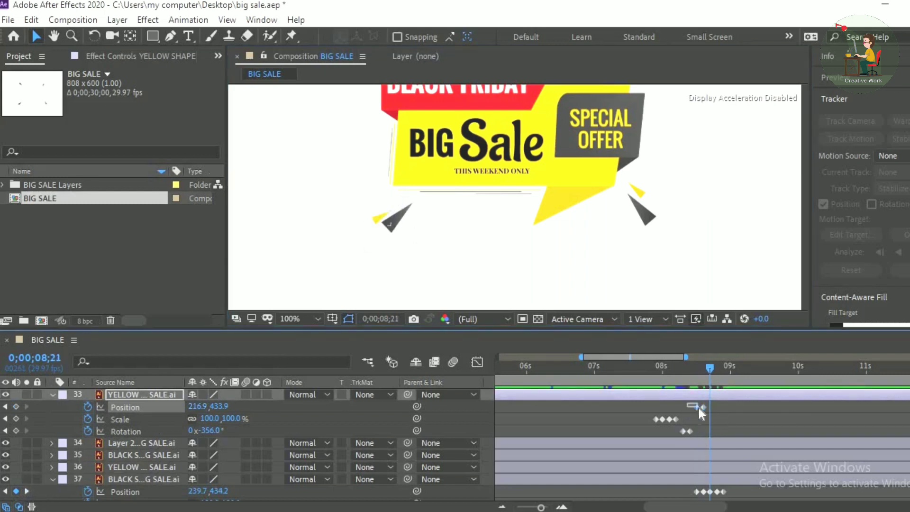
pyautogui.hotkey('ctrl', 'v')
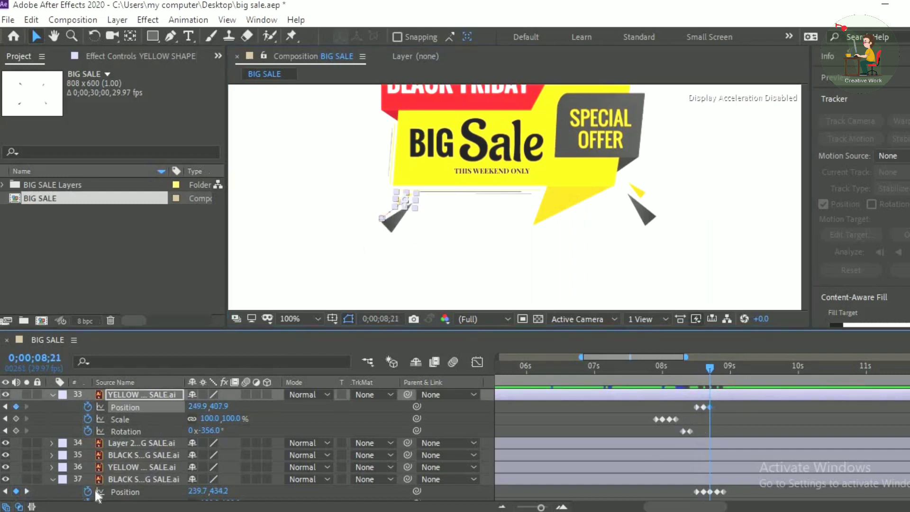
# - Duplicate layer 33's last two Position keyframes starting at 0;00;08;24 and scrub back through the animation
pyautogui.click(27, 491)
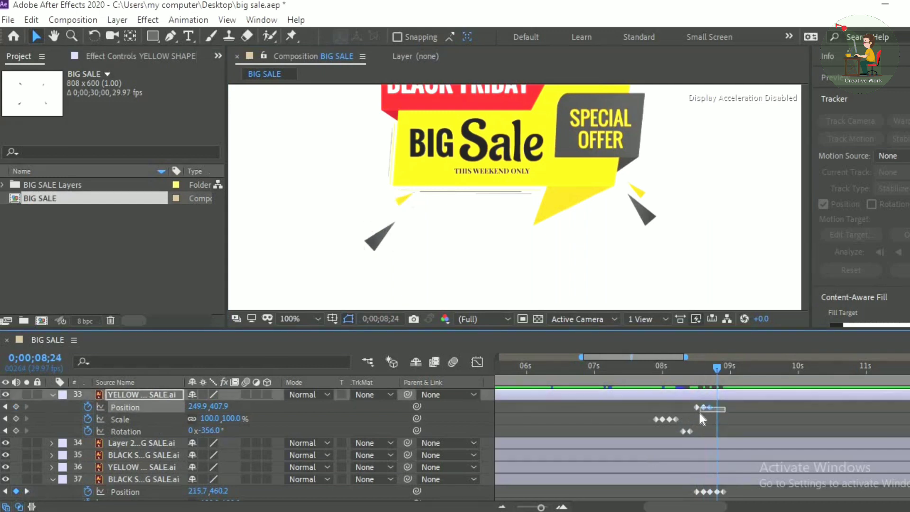
pyautogui.moveTo(742, 404); pyautogui.dragTo(706, 414)
pyautogui.hotkey('ctrl', 'c')
pyautogui.hotkey('ctrl', 'v')
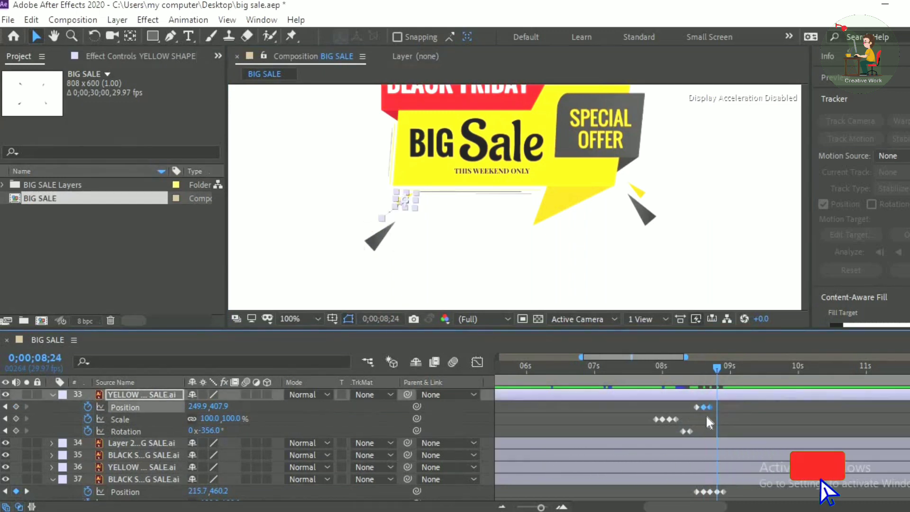
pyautogui.moveTo(716, 368); pyautogui.dragTo(651, 381)
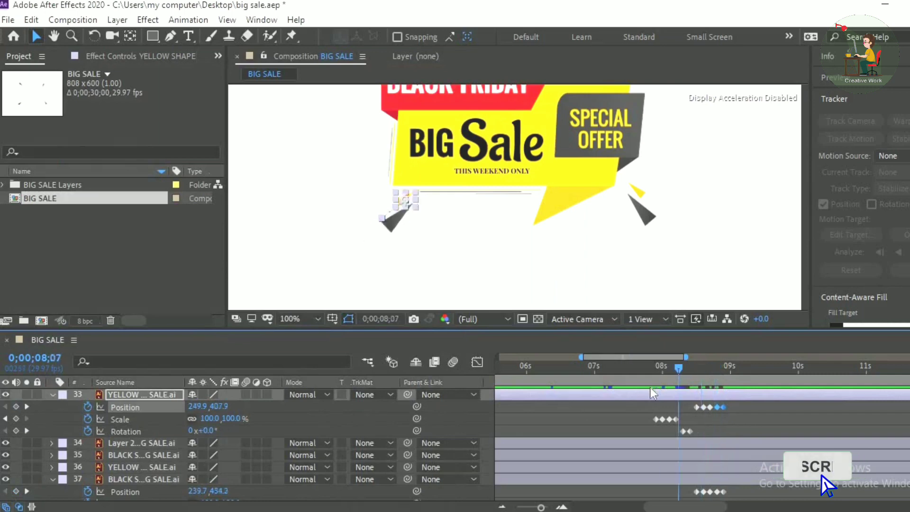